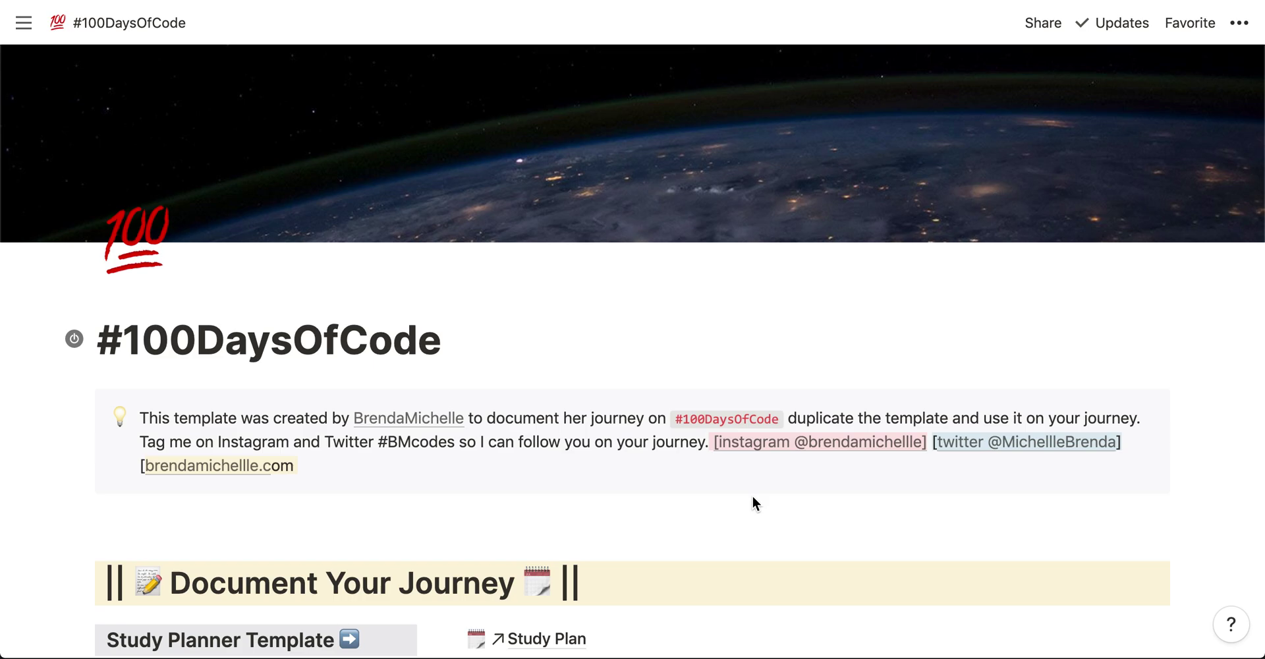
Scroll to the #100DaysOfCode log table with Day 1 and Day 2 entries, plus Goals and Plans.
scroll(796, 535, "down", 2)
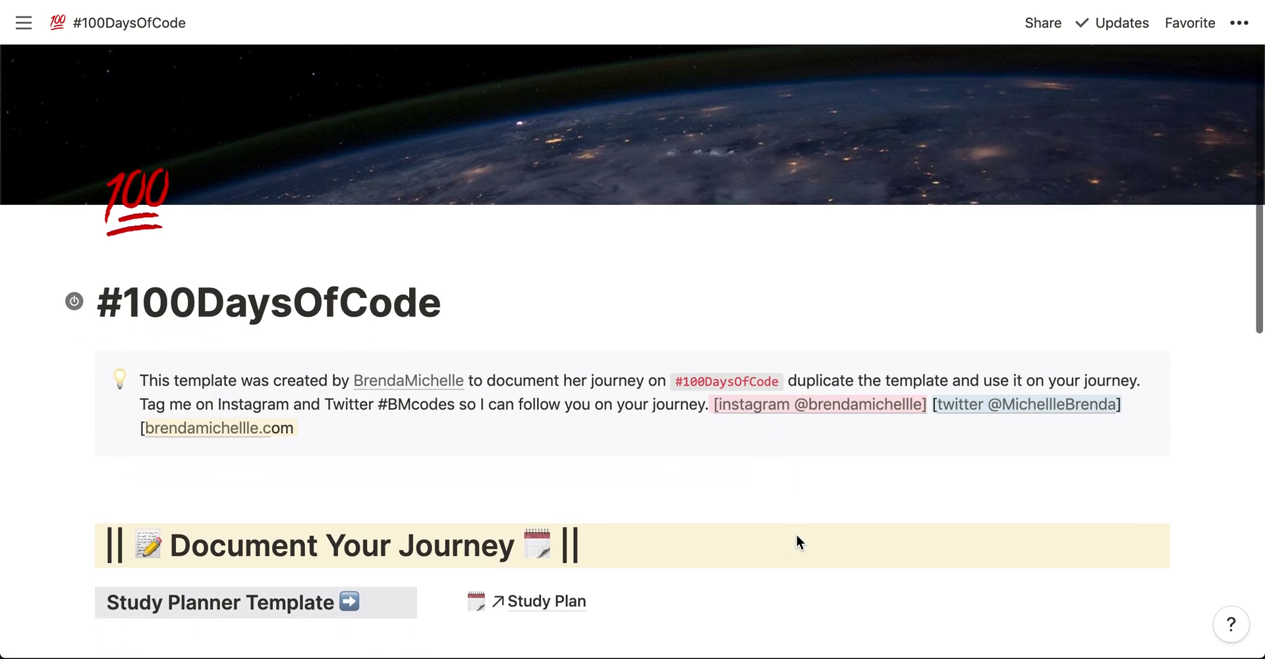
scroll(796, 540, "down", 1)
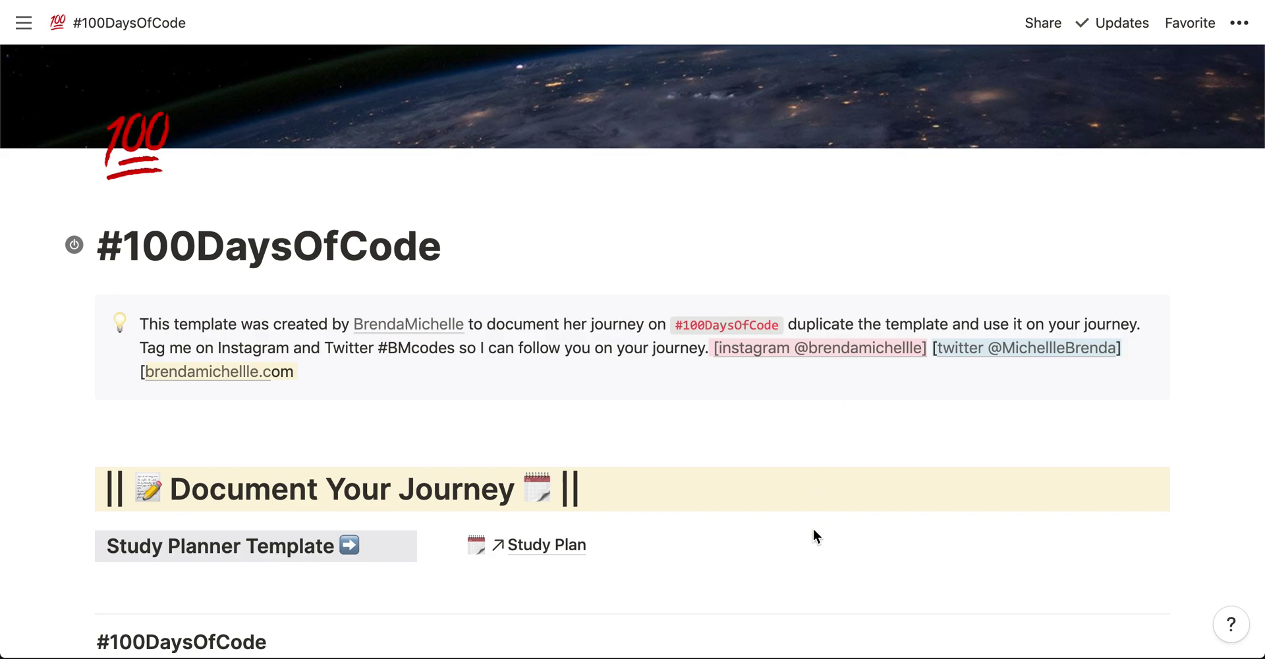
scroll(815, 535, "down", 1)
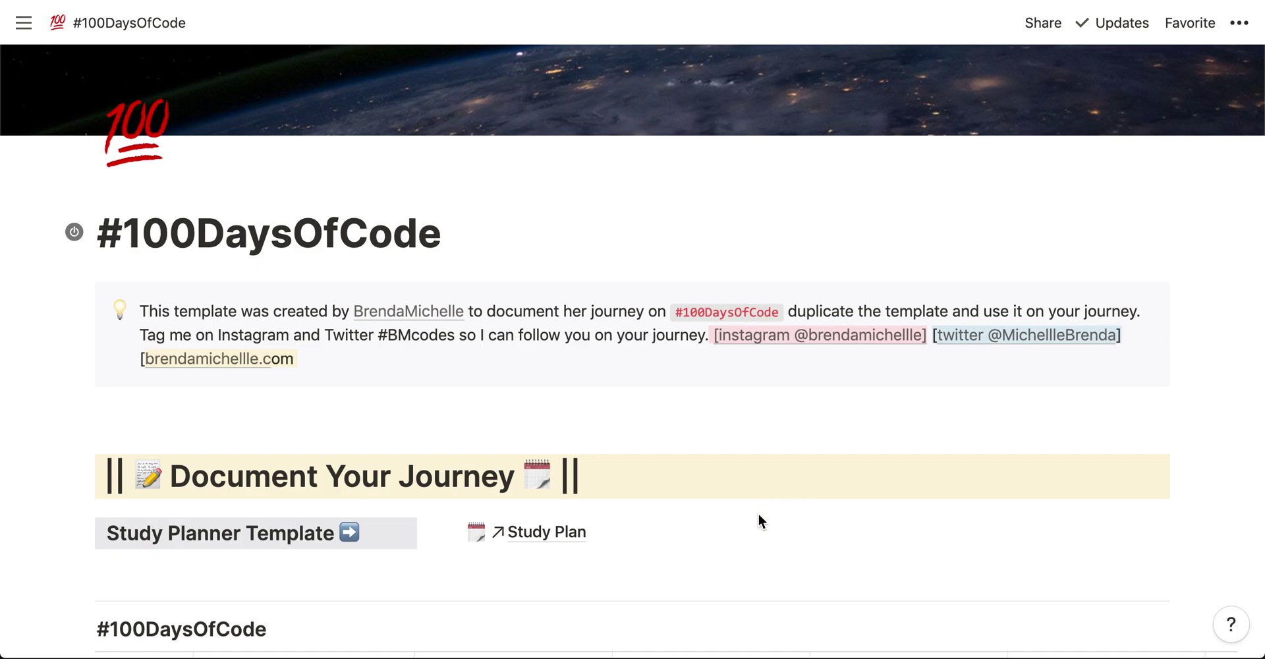
scroll(767, 474, "down", 2)
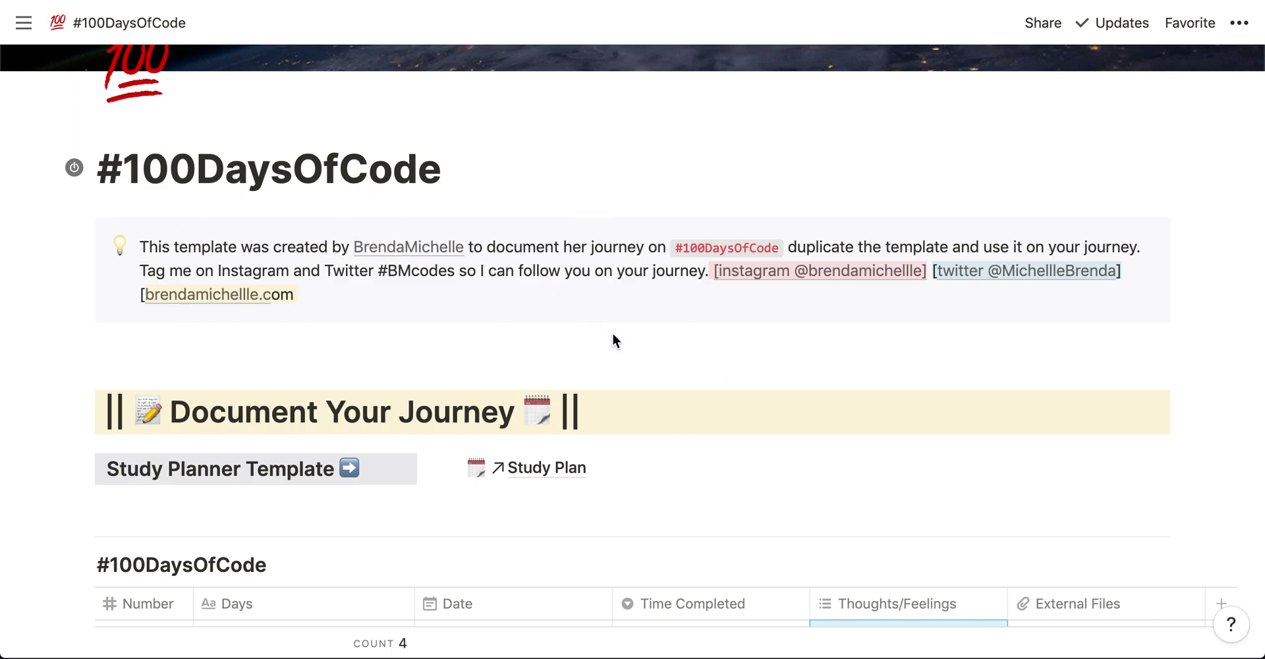
scroll(613, 336, "down", 5)
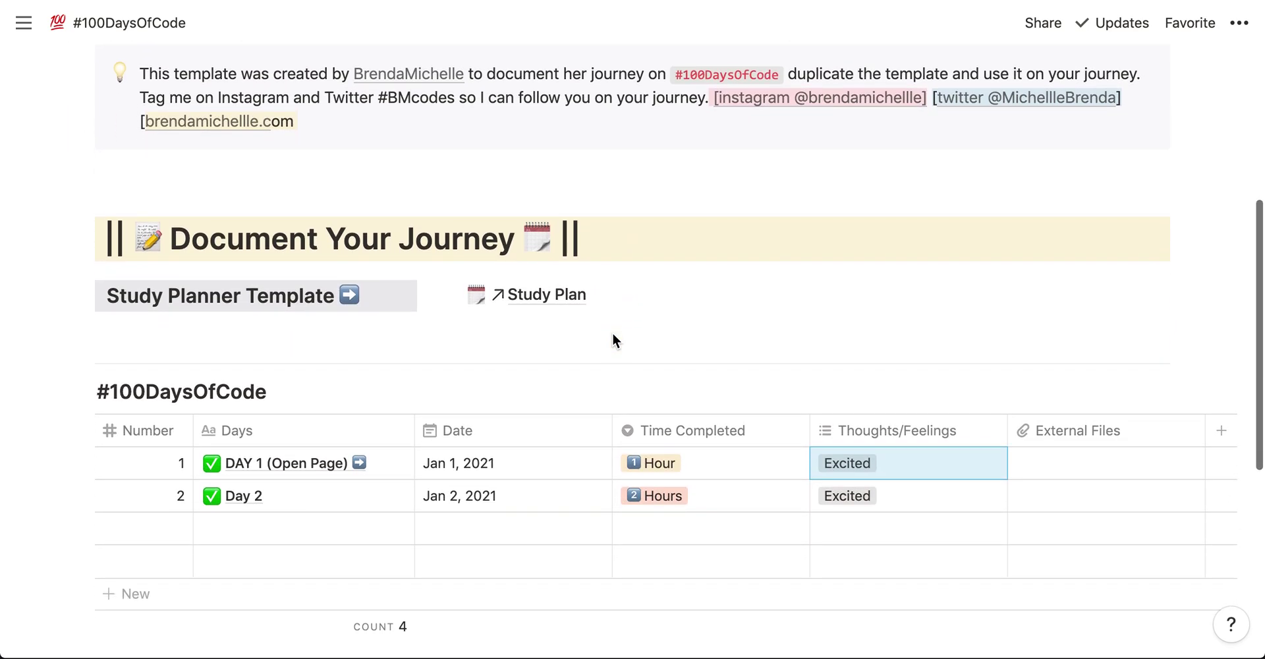
scroll(613, 336, "down", 4)
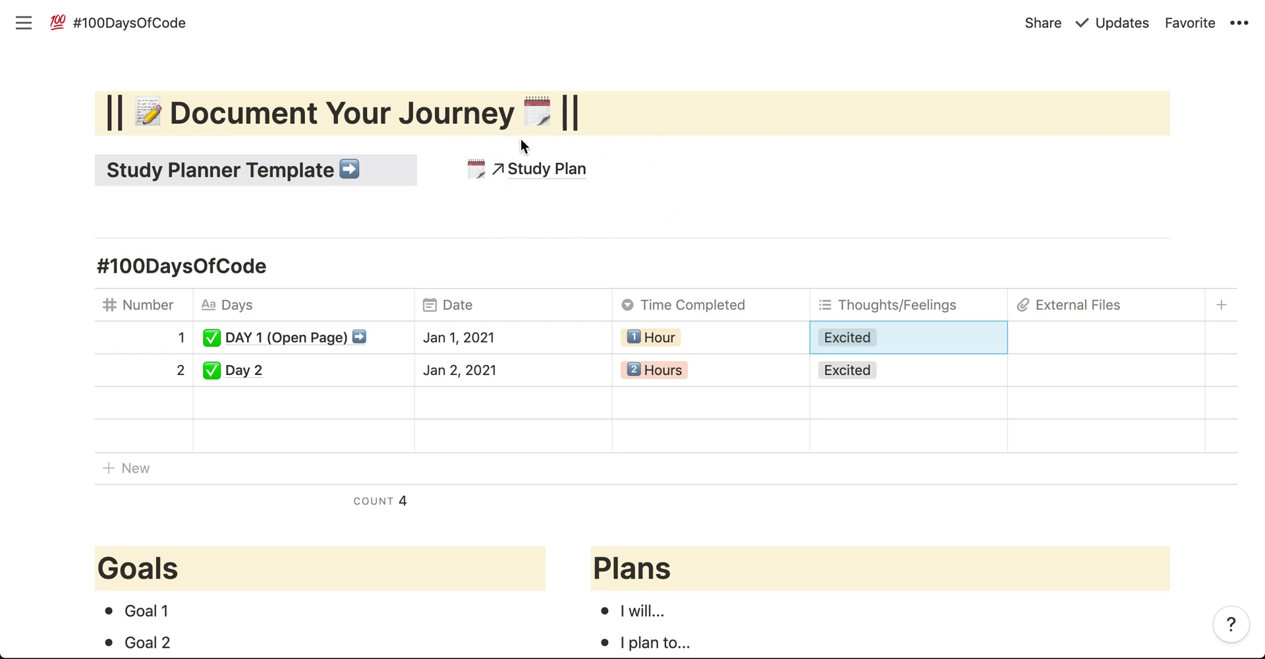
Browse the linked Study Plan page's sections, then go back to the #100DaysOfCode page.
left_click(541, 170)
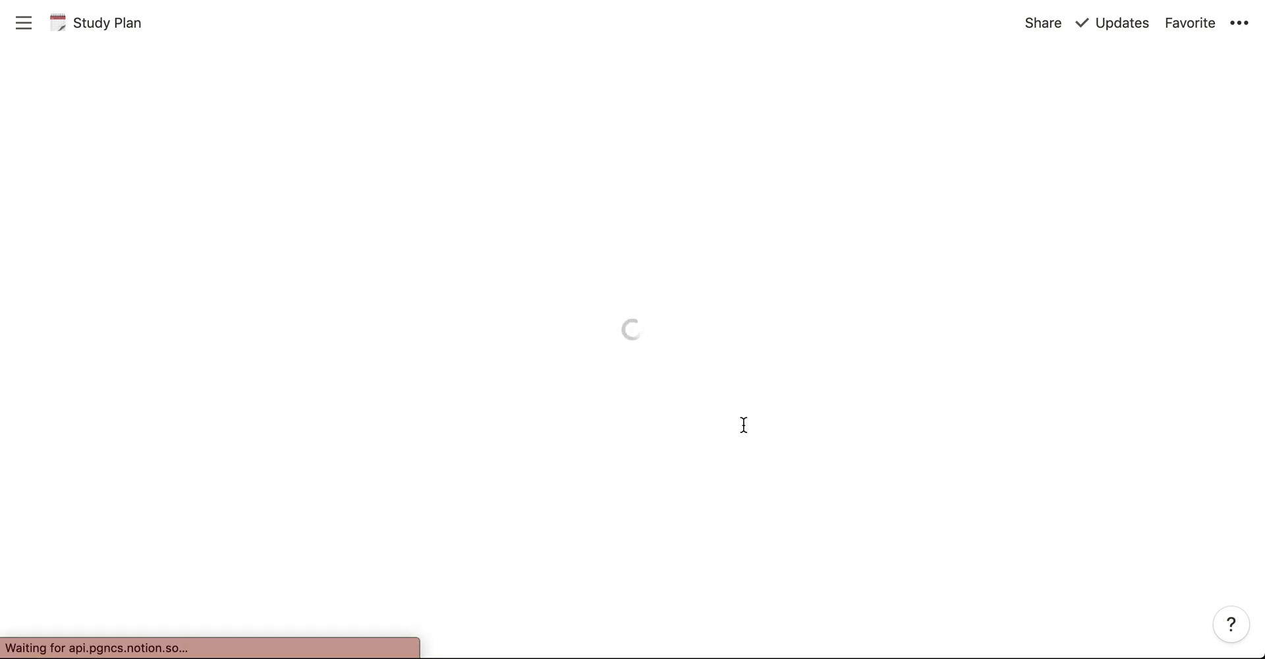
scroll(747, 431, "down", 5)
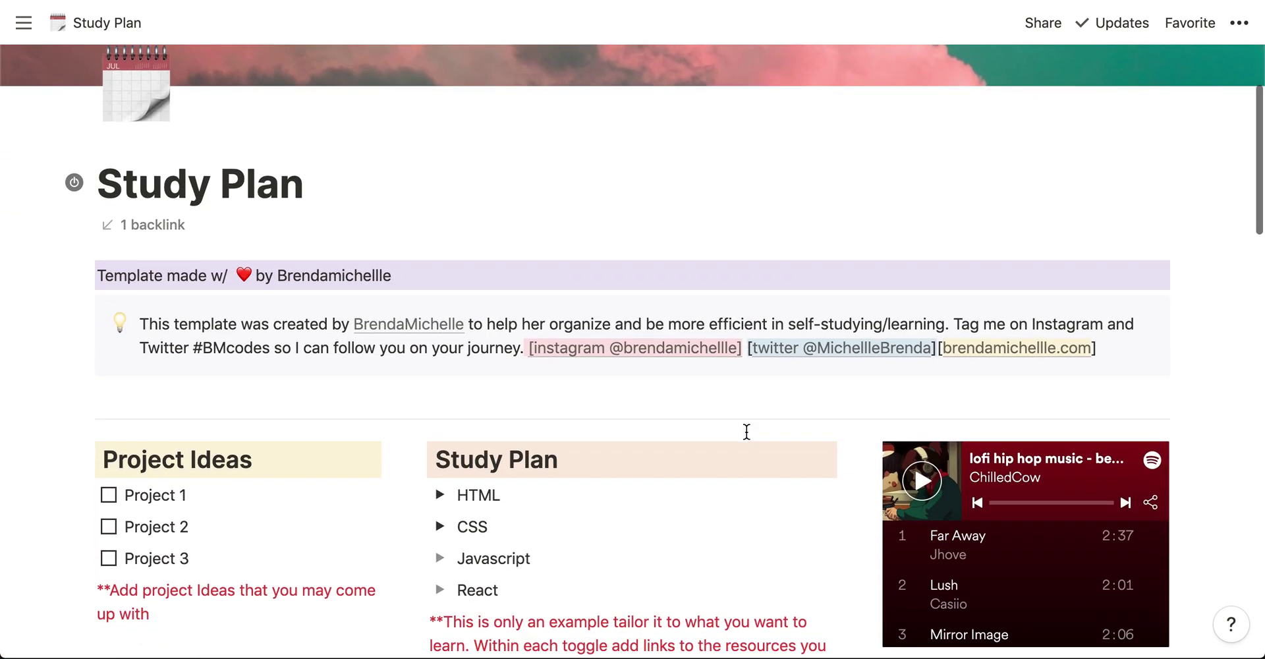
scroll(747, 432, "down", 12)
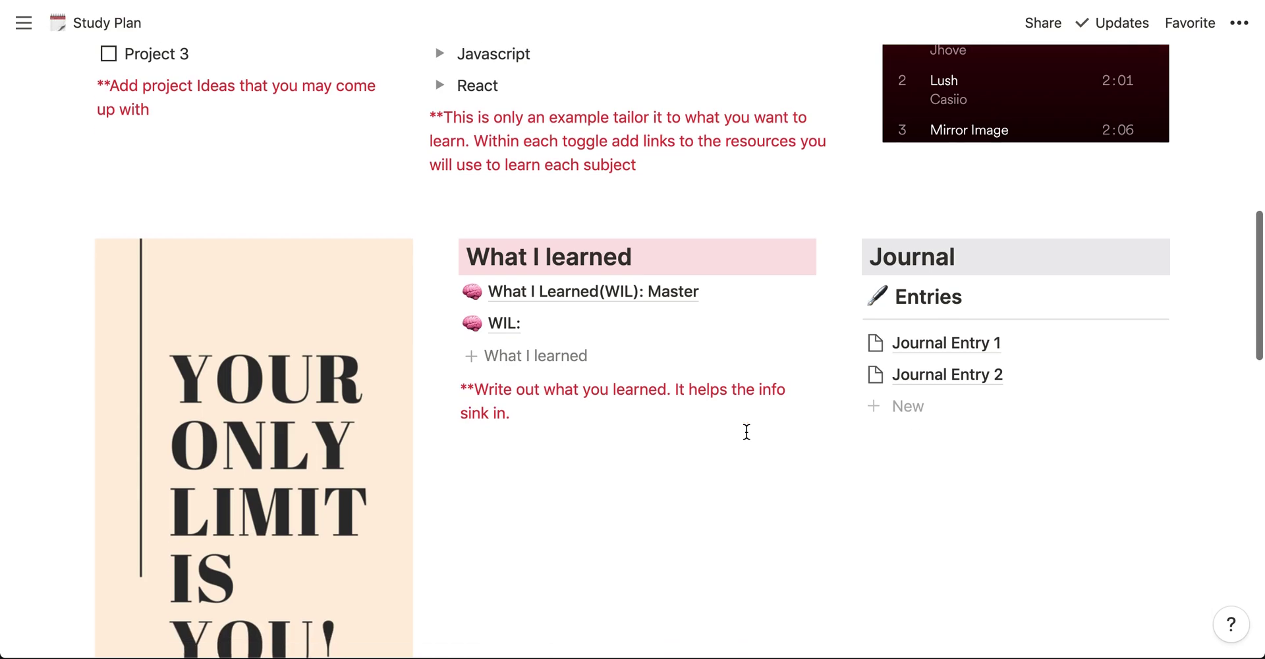
scroll(747, 432, "down", 12)
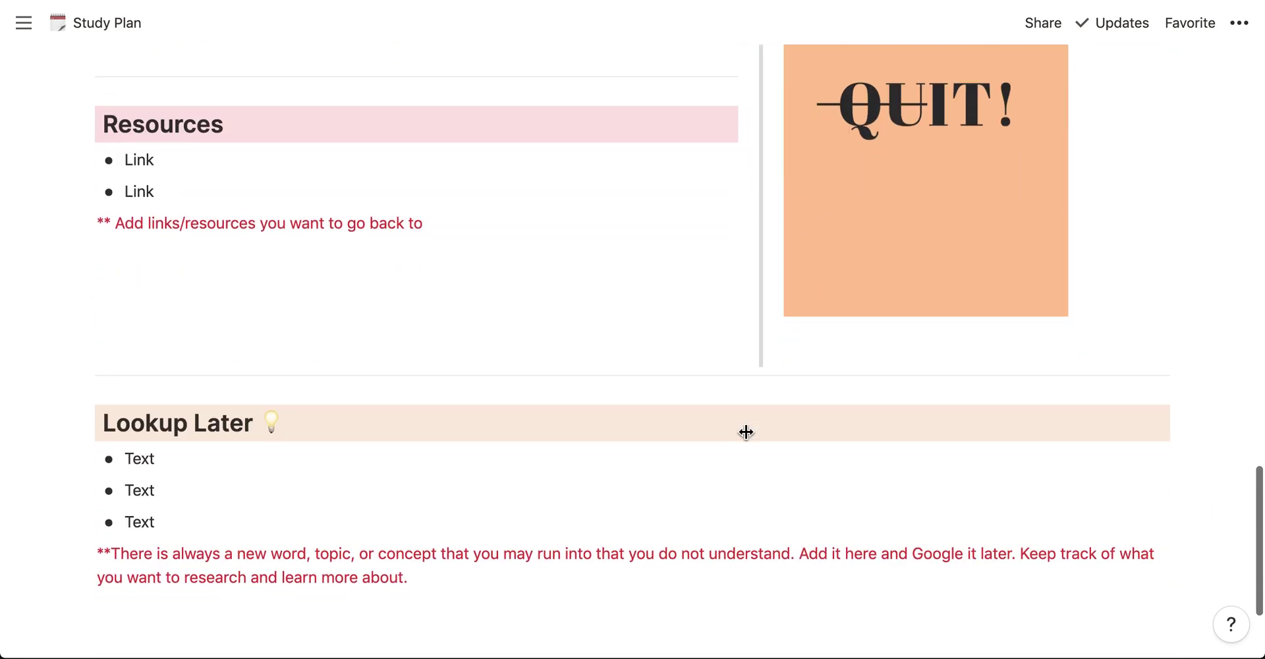
scroll(747, 431, "down", 3)
scroll(747, 432, "up", 20)
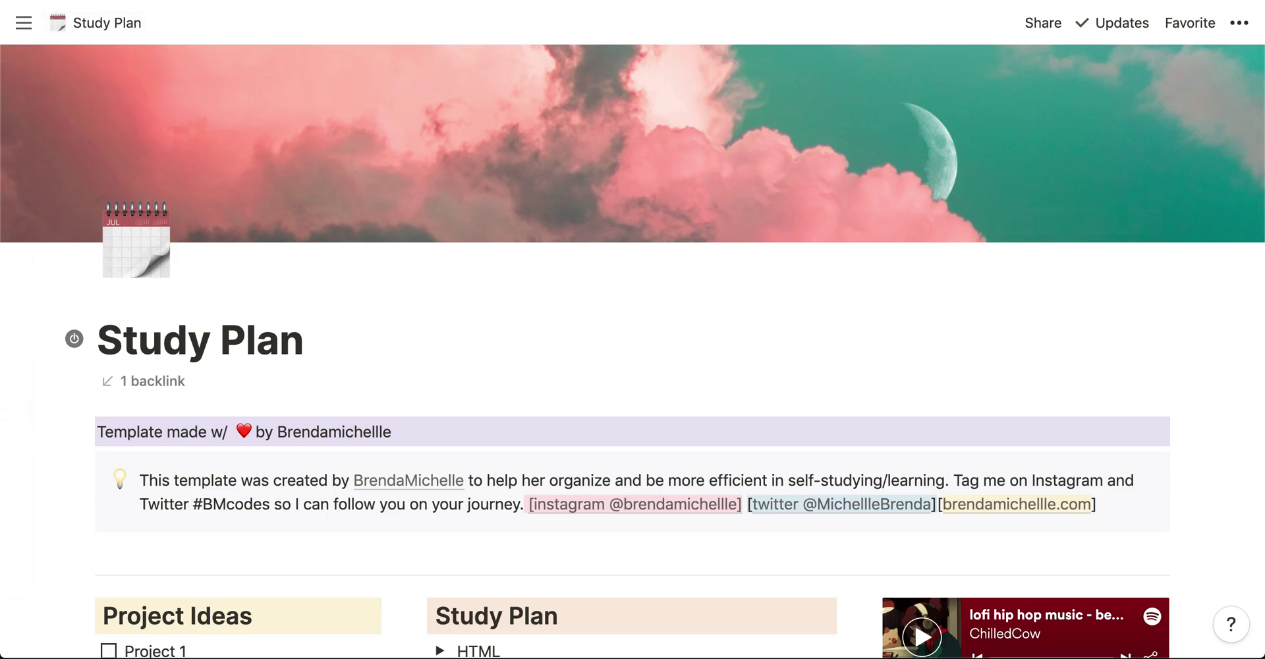
key("super+bracketleft")
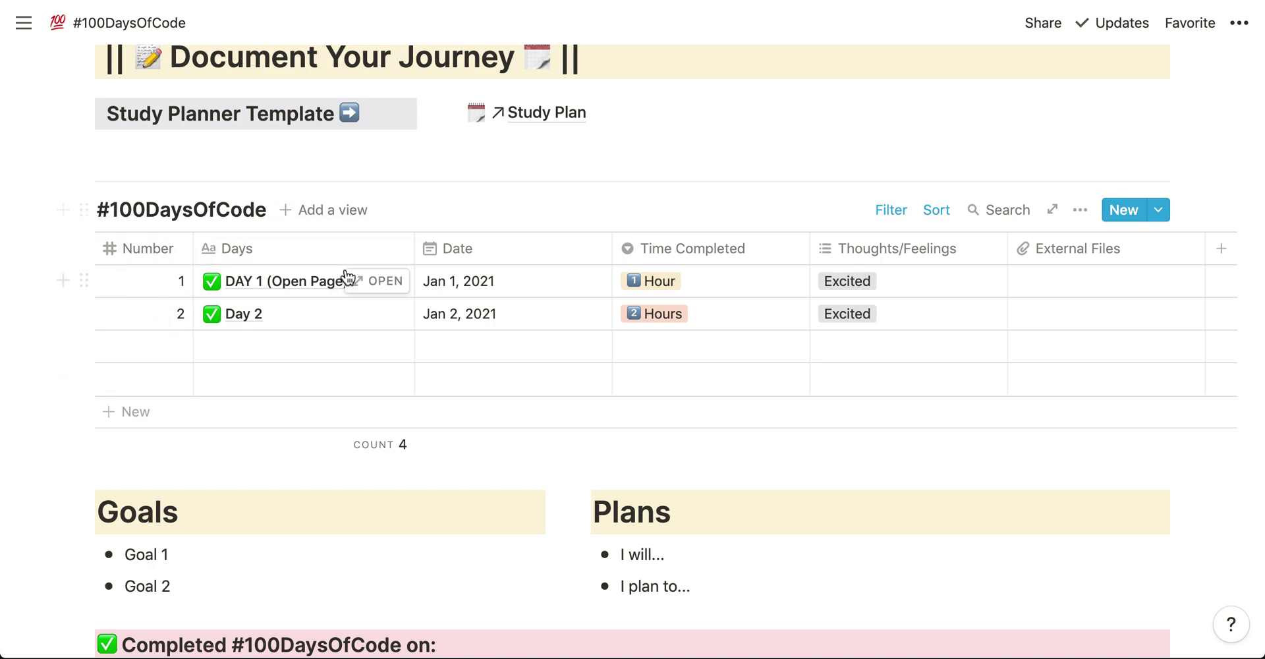
Open the DAY 1 entry as a preview and scroll through its contents.
left_click(381, 283)
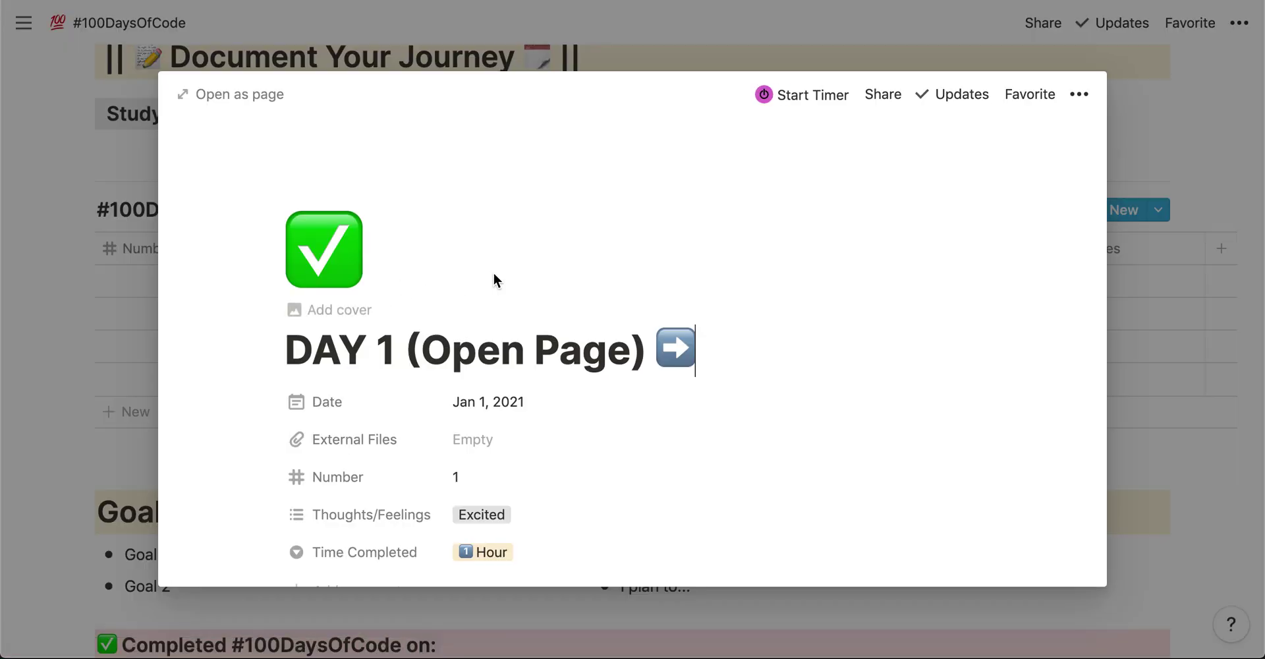
scroll(620, 297, "down", 3)
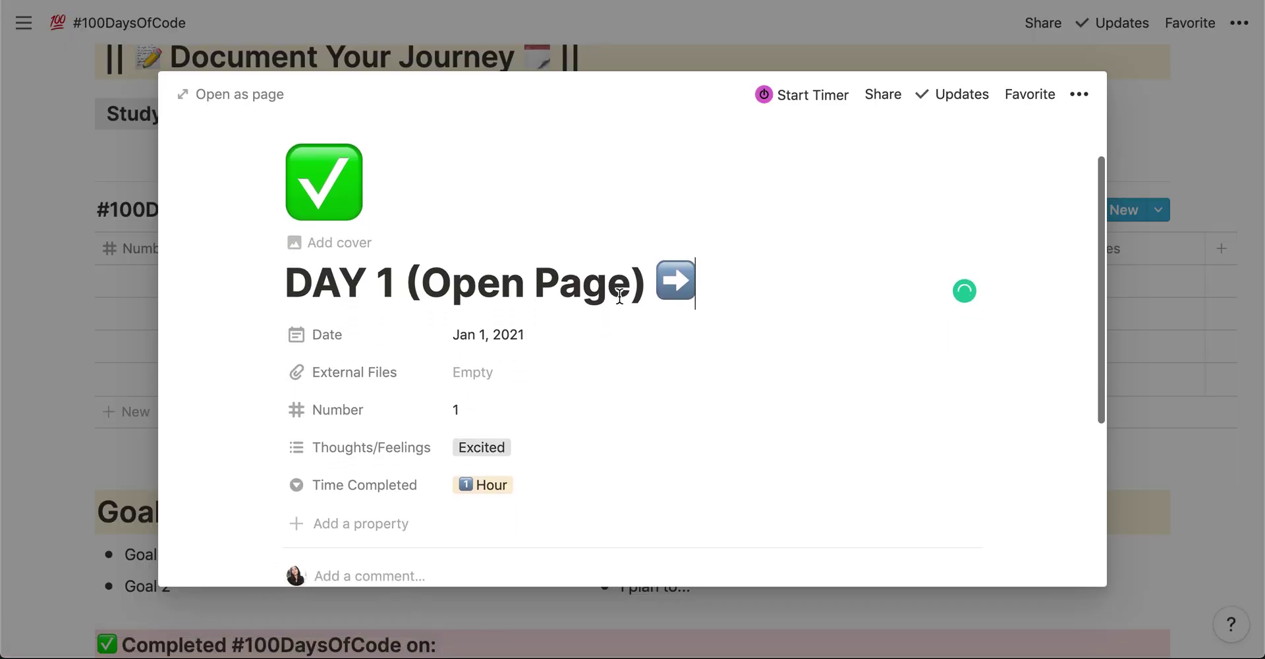
scroll(620, 296, "down", 4)
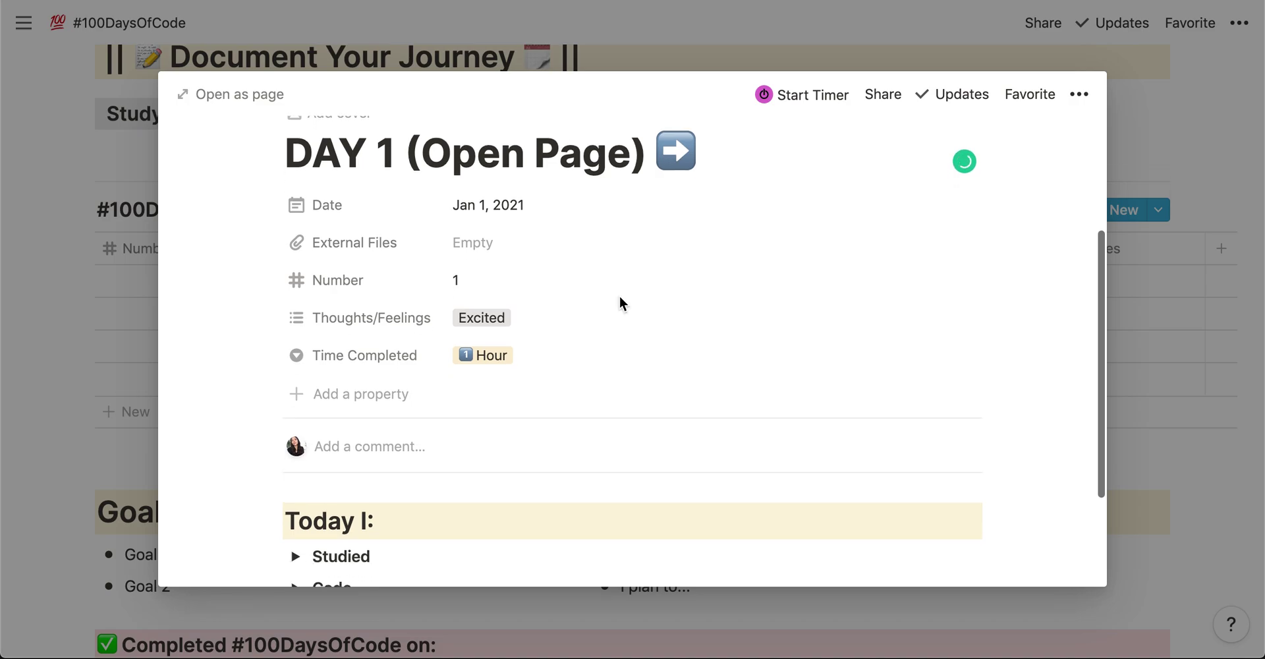
scroll(621, 304, "down", 2)
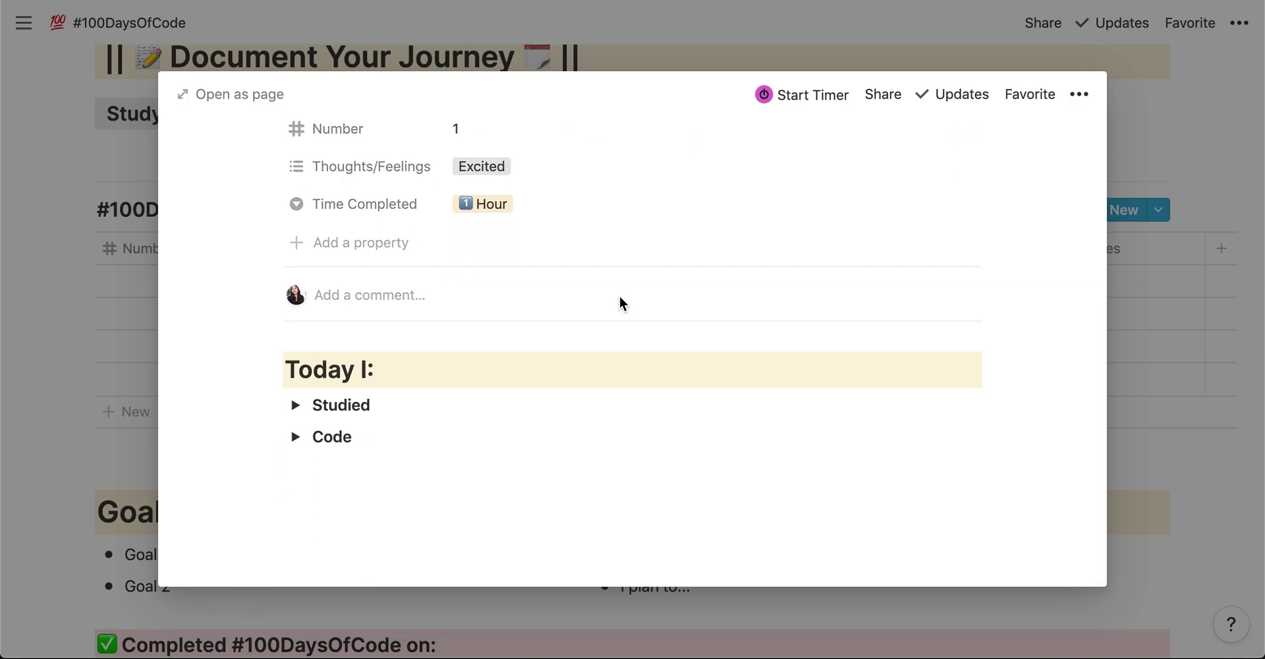
scroll(448, 335, "up", 2)
scroll(448, 335, "down", 1)
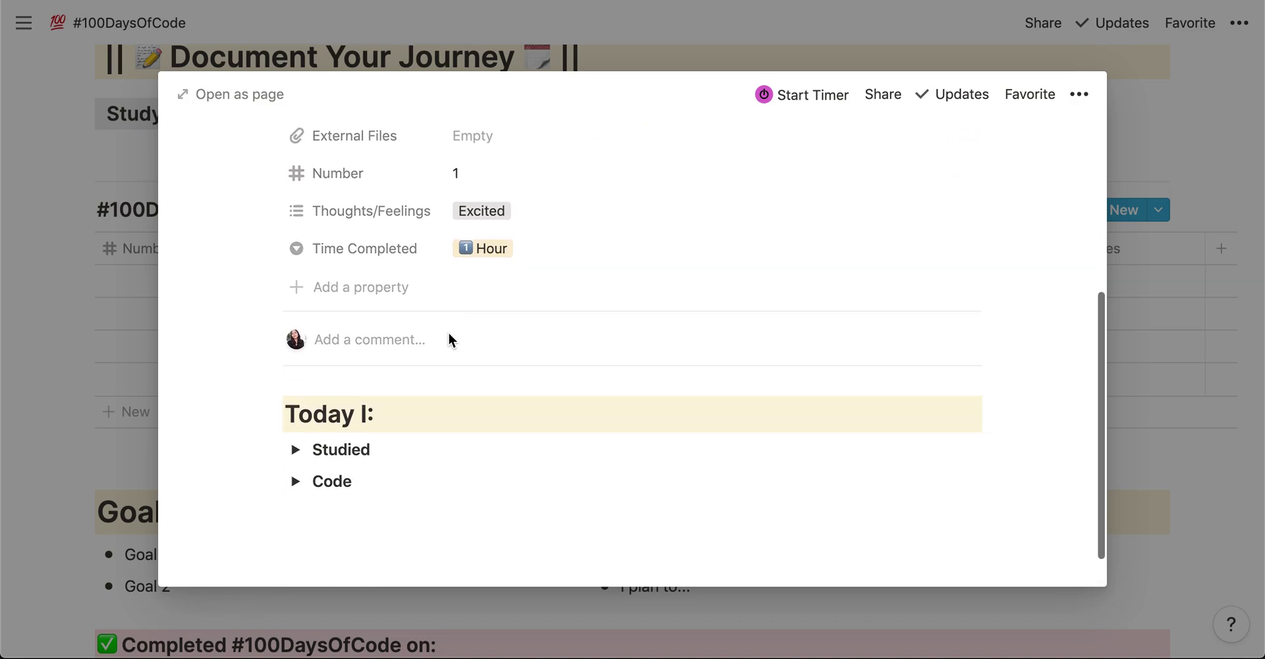
Expand DAY 1's Studied and Code toggle sections, then close the preview.
left_click(296, 450)
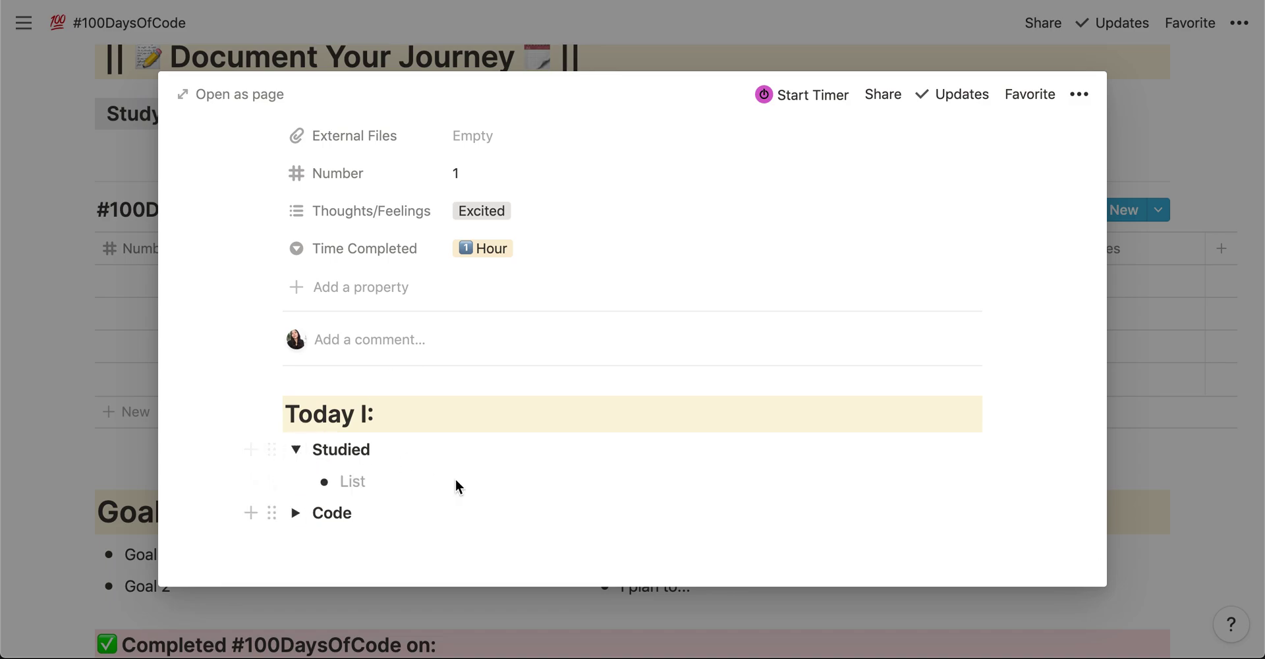
scroll(460, 487, "down", 1)
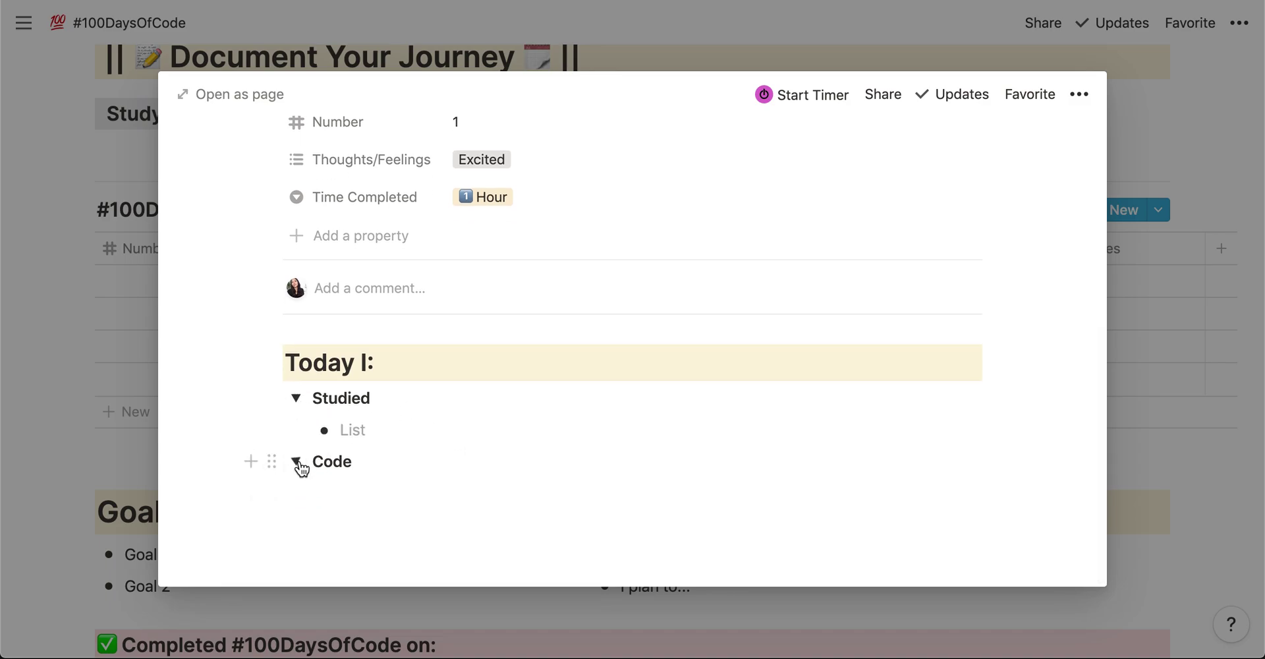
left_click(296, 463)
scroll(461, 300, "up", 5)
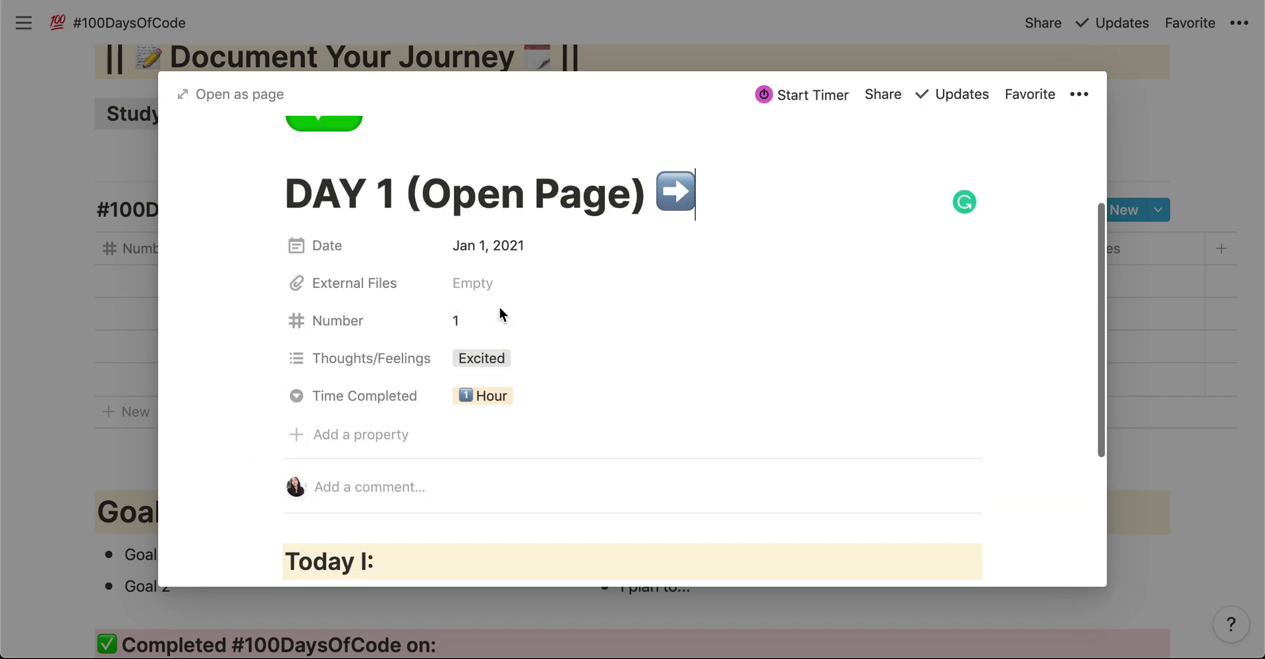
left_click(123, 340)
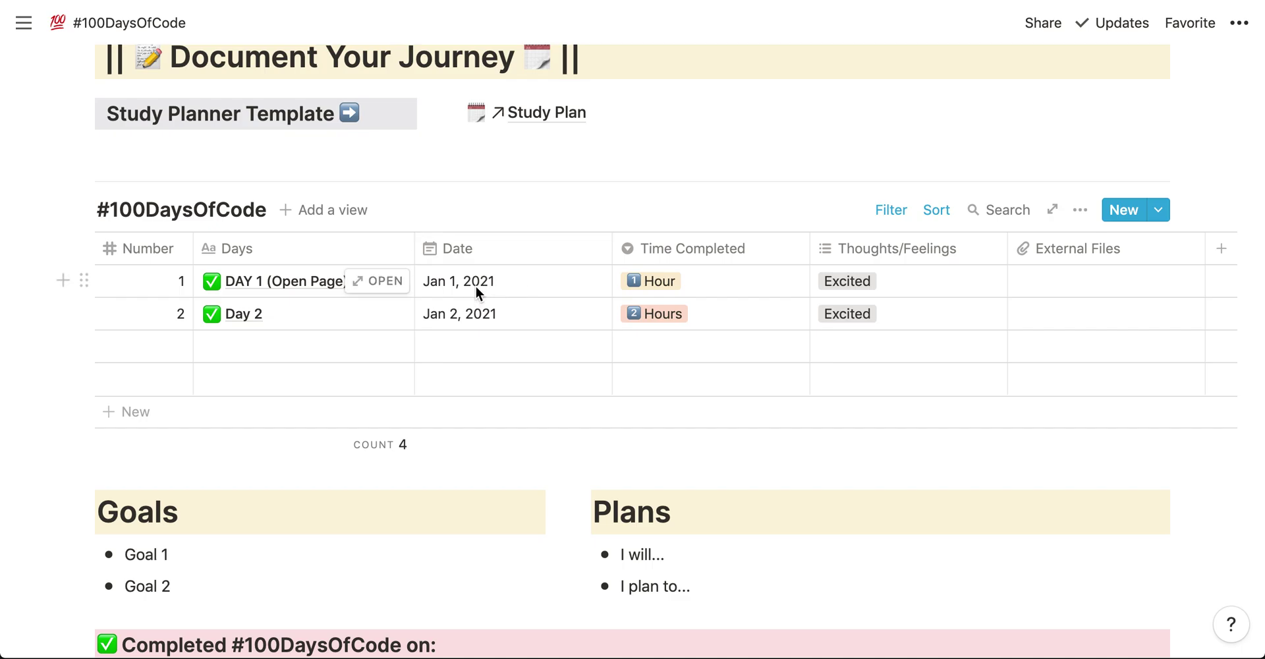
Check the Date property settings, then show Day 1's Time Completed choices (1 Hour to 5 Hours).
left_click(506, 250)
left_click(504, 290)
left_click(738, 164)
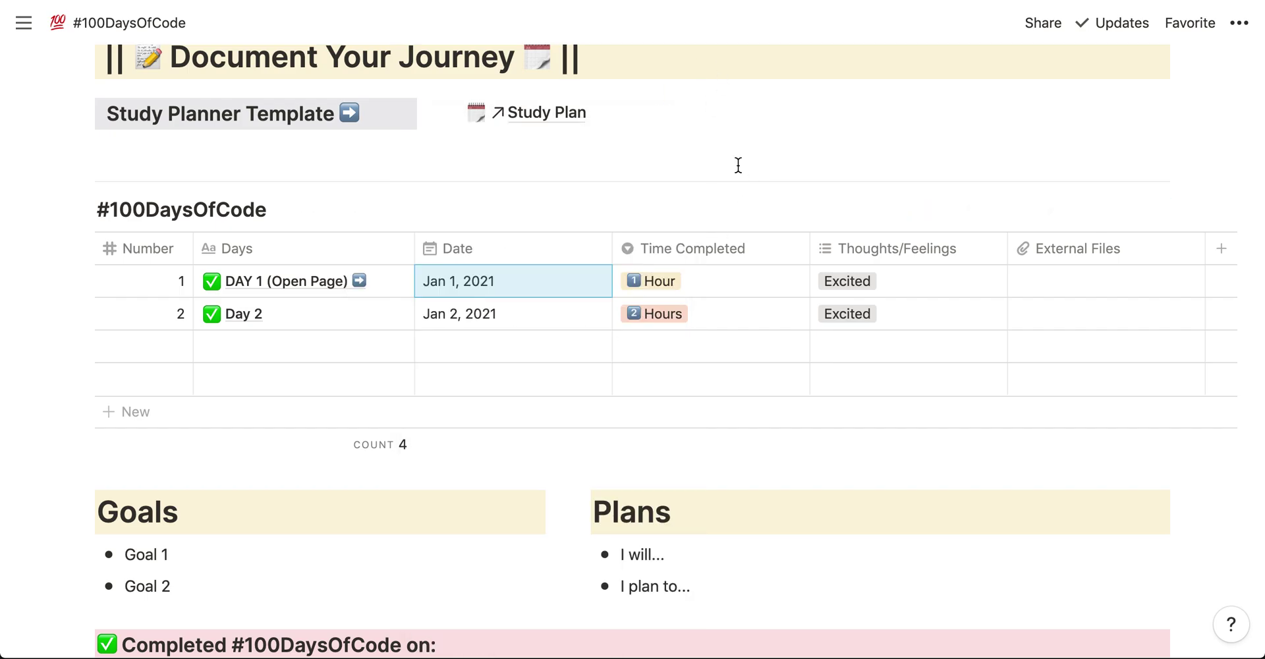
left_click(714, 277)
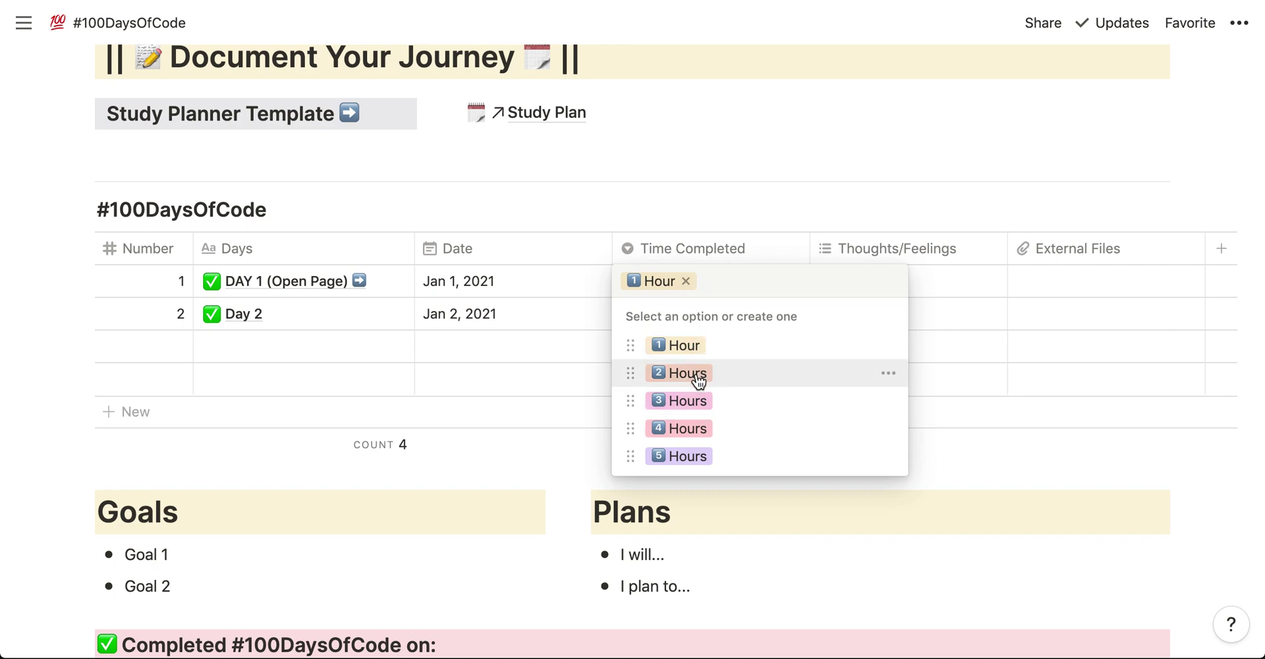
Discard a partial '30 mi' option and view the 1 Hour option's settings, keeping Day 1 at 1 Hour.
left_click(756, 288)
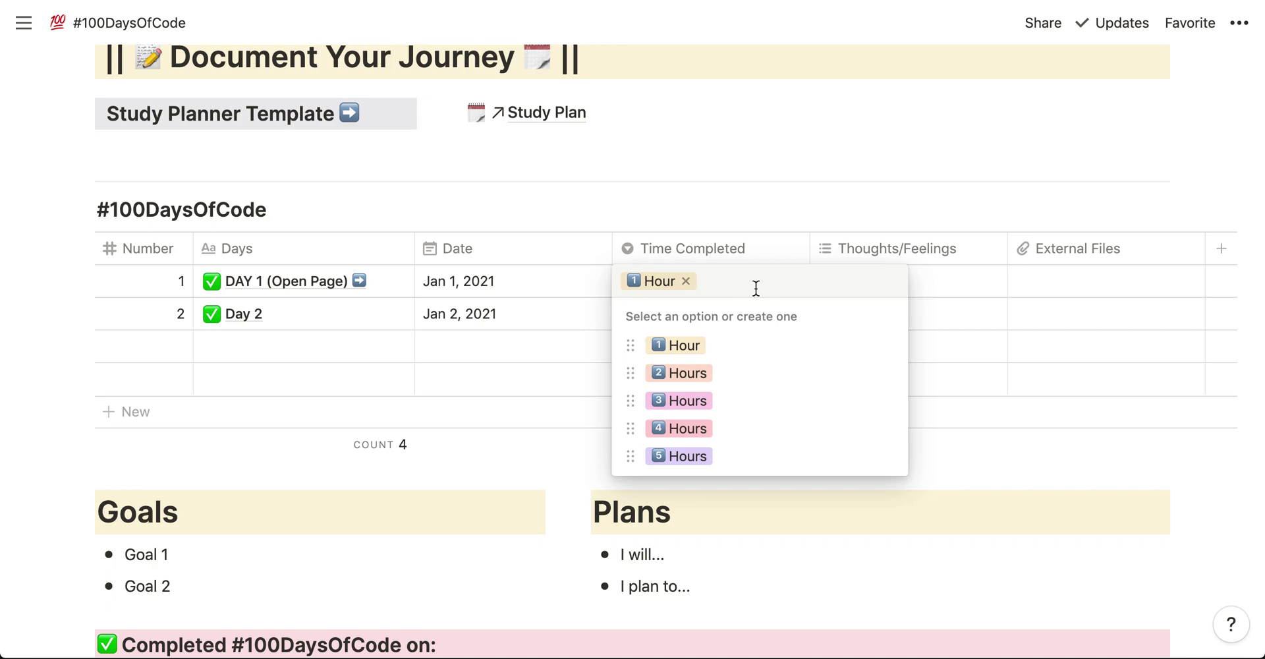
type("30 mi")
key("BackSpace")
key("BackSpace")
key("BackSpace")
key("BackSpace")
key("BackSpace")
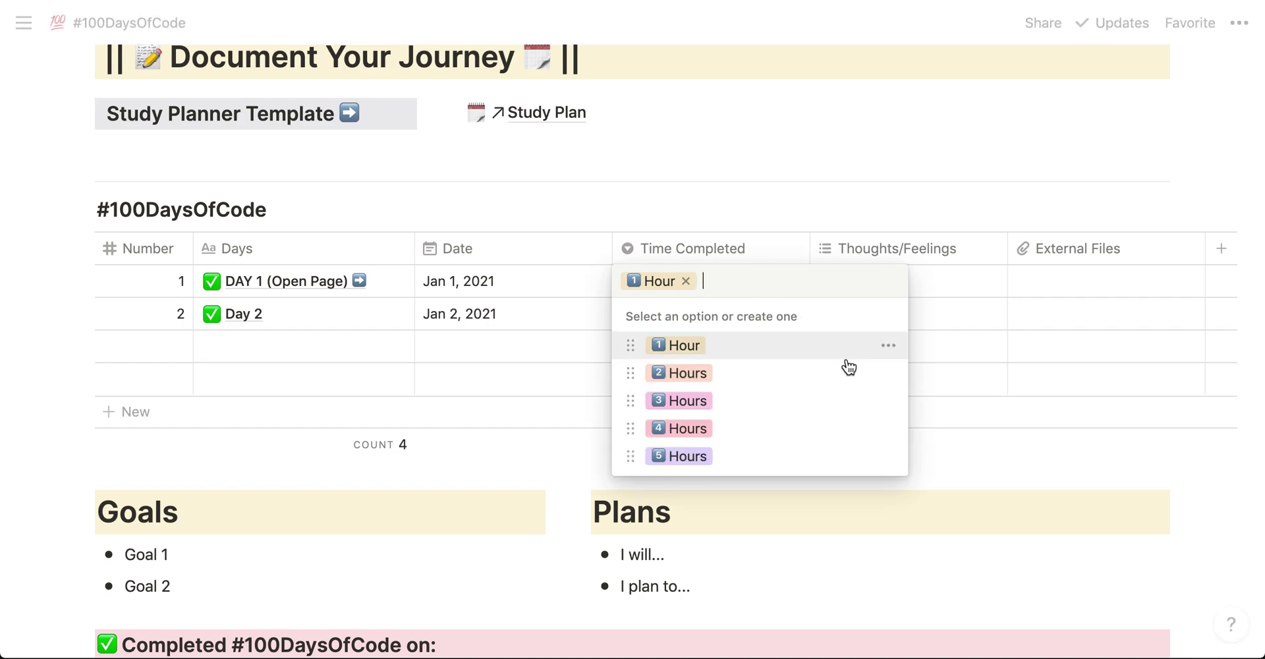
left_click(883, 346)
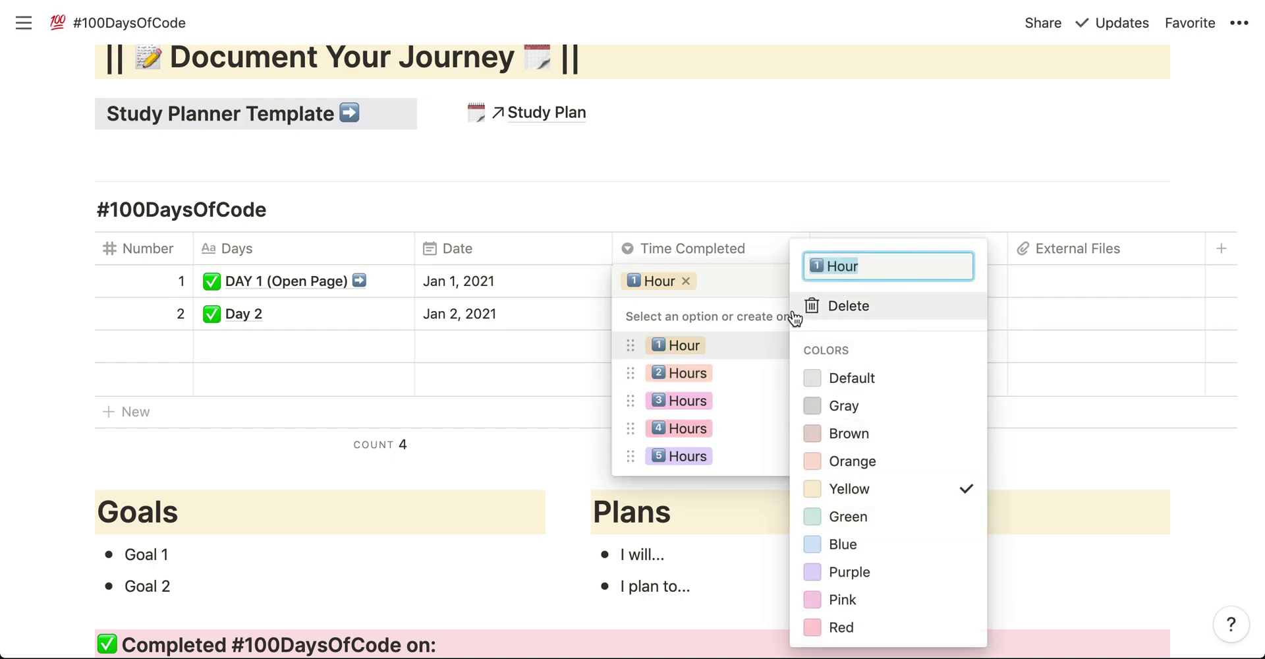
key("Escape")
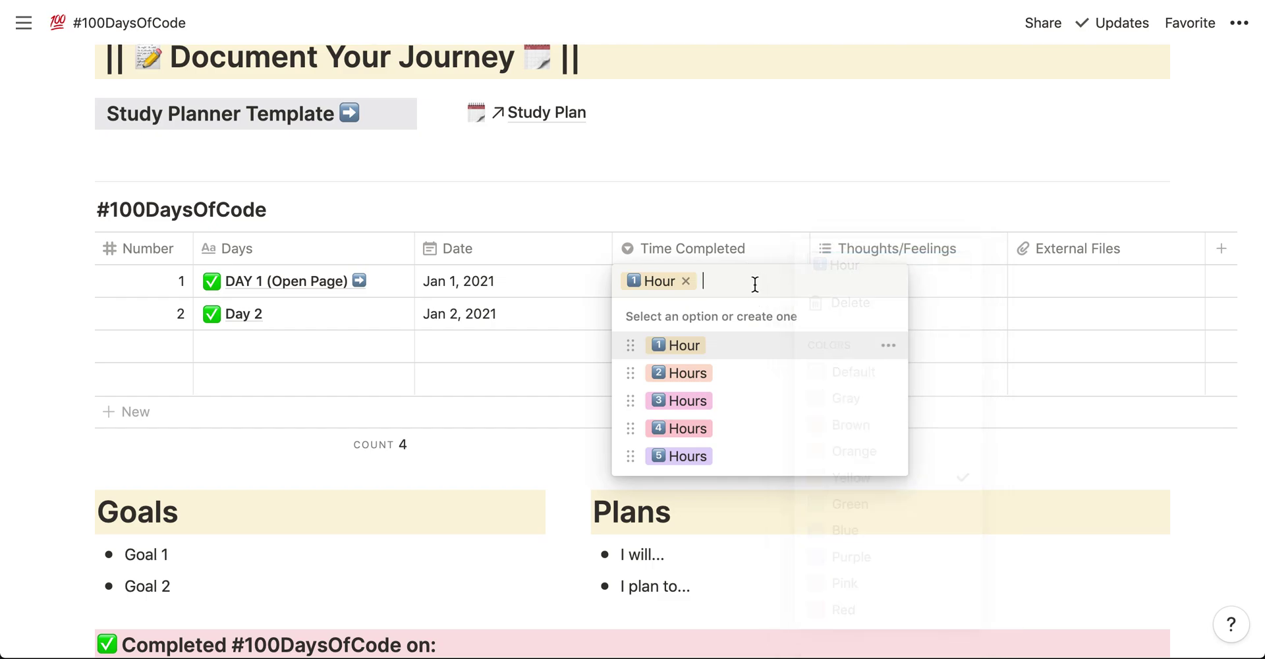
key("Escape")
left_click(885, 257)
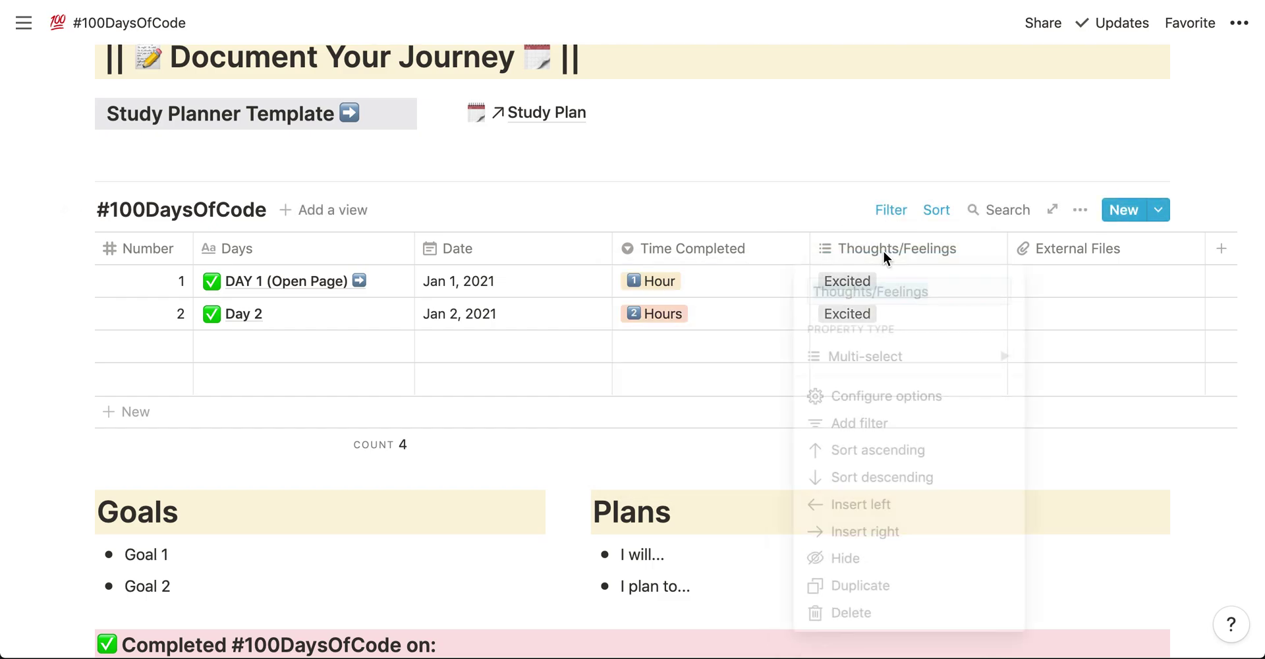
left_click(811, 202)
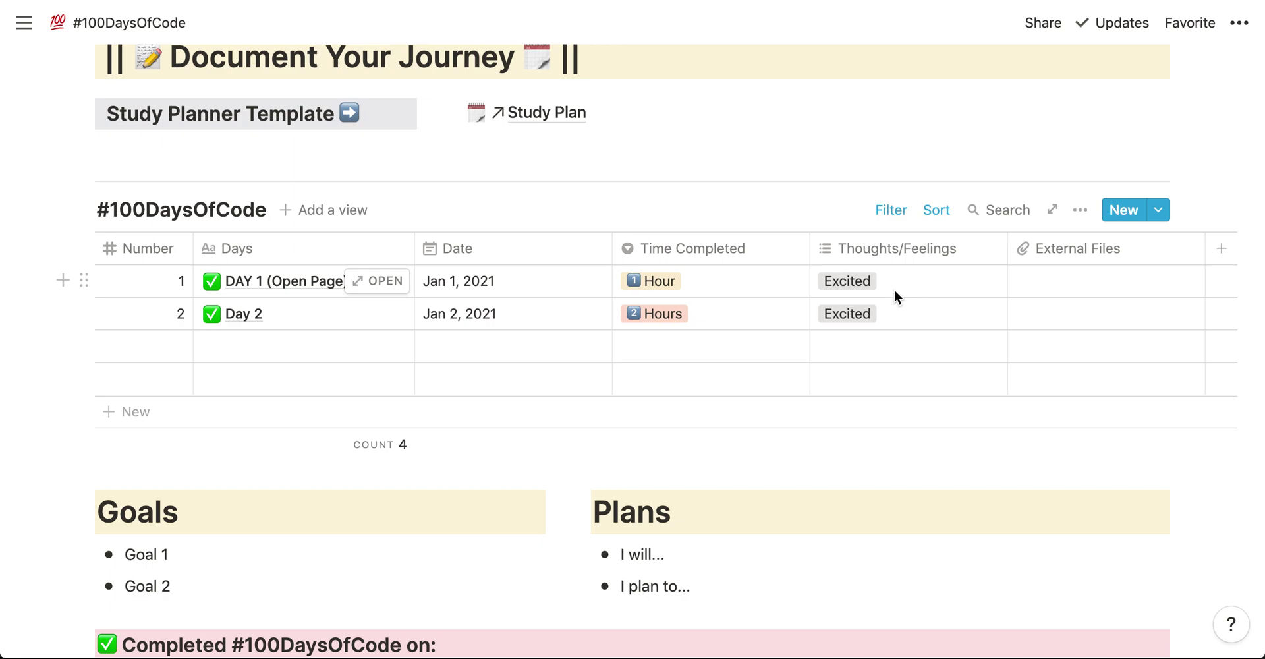
left_click(899, 282)
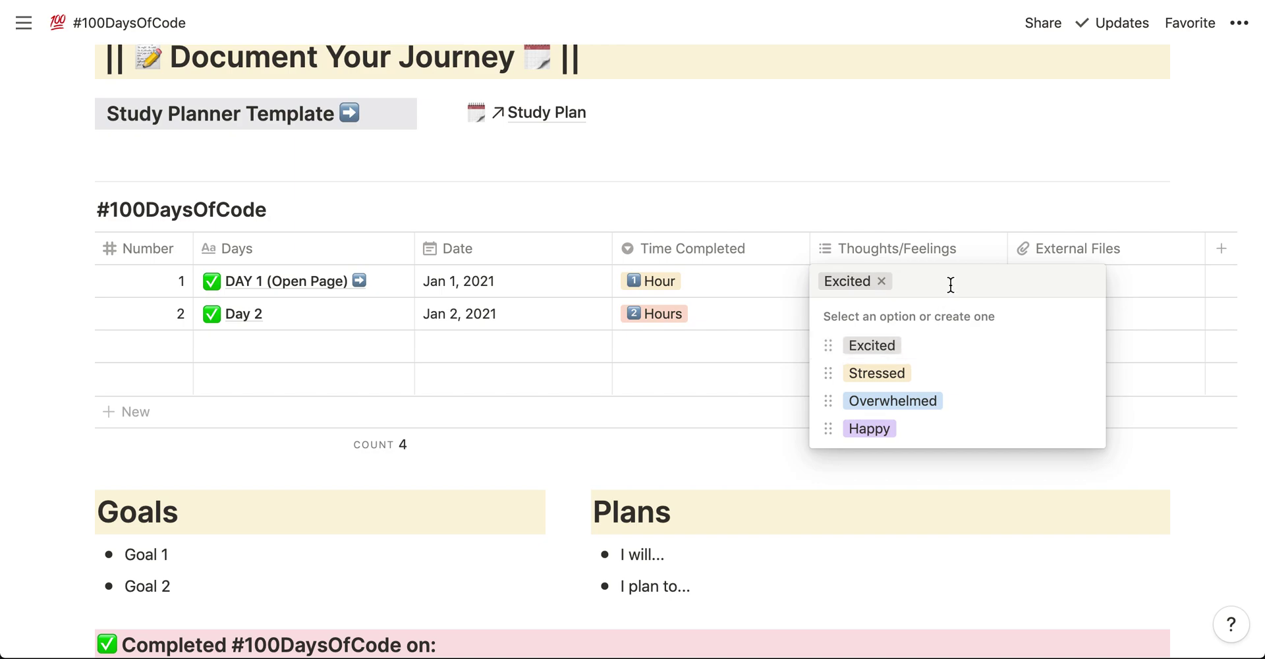
left_click(946, 218)
left_click(945, 214)
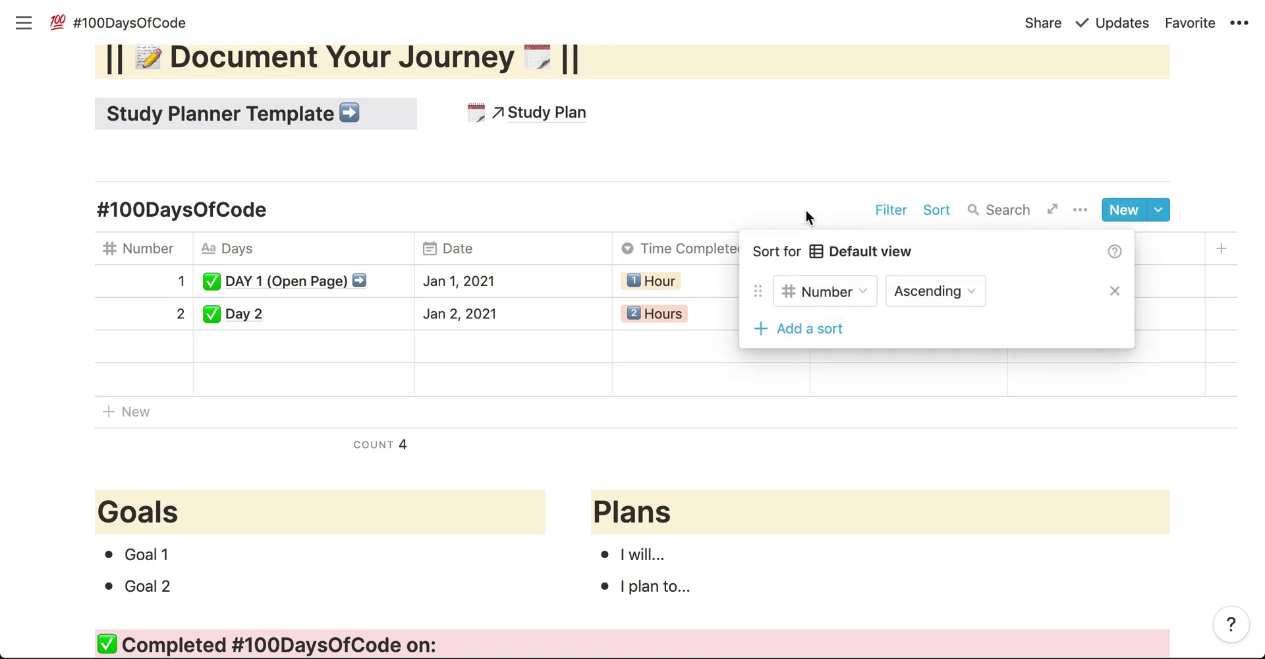
left_click(1220, 189)
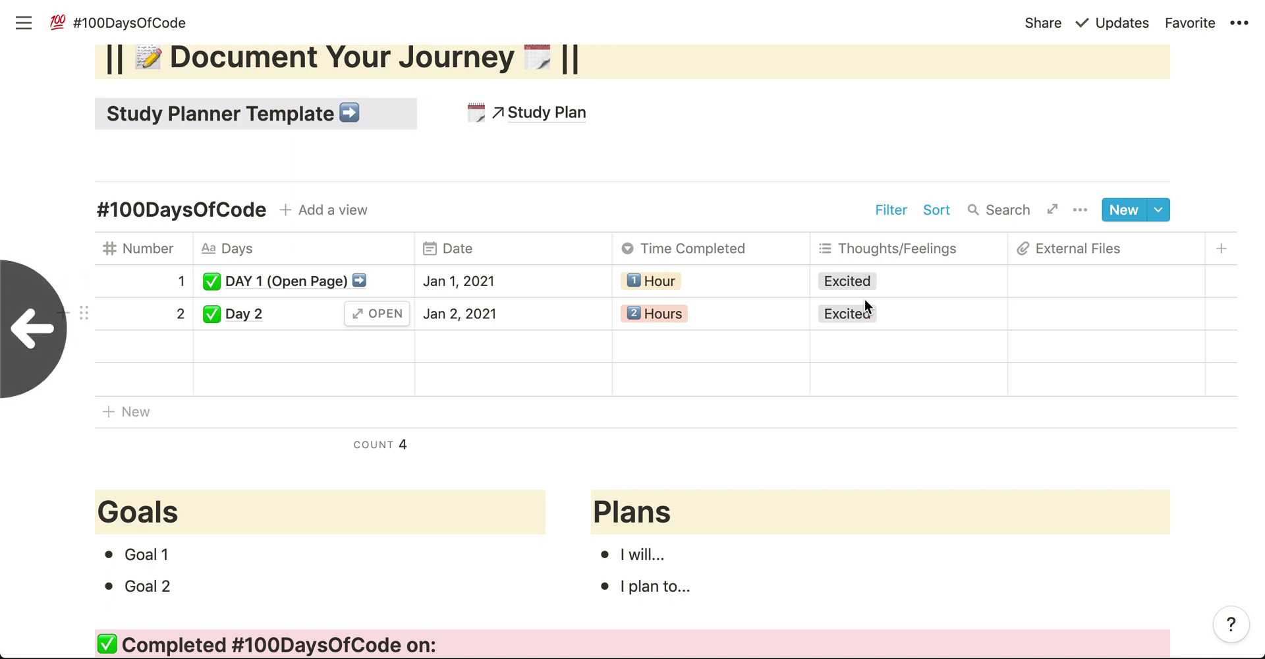
mouse_move(868, 448)
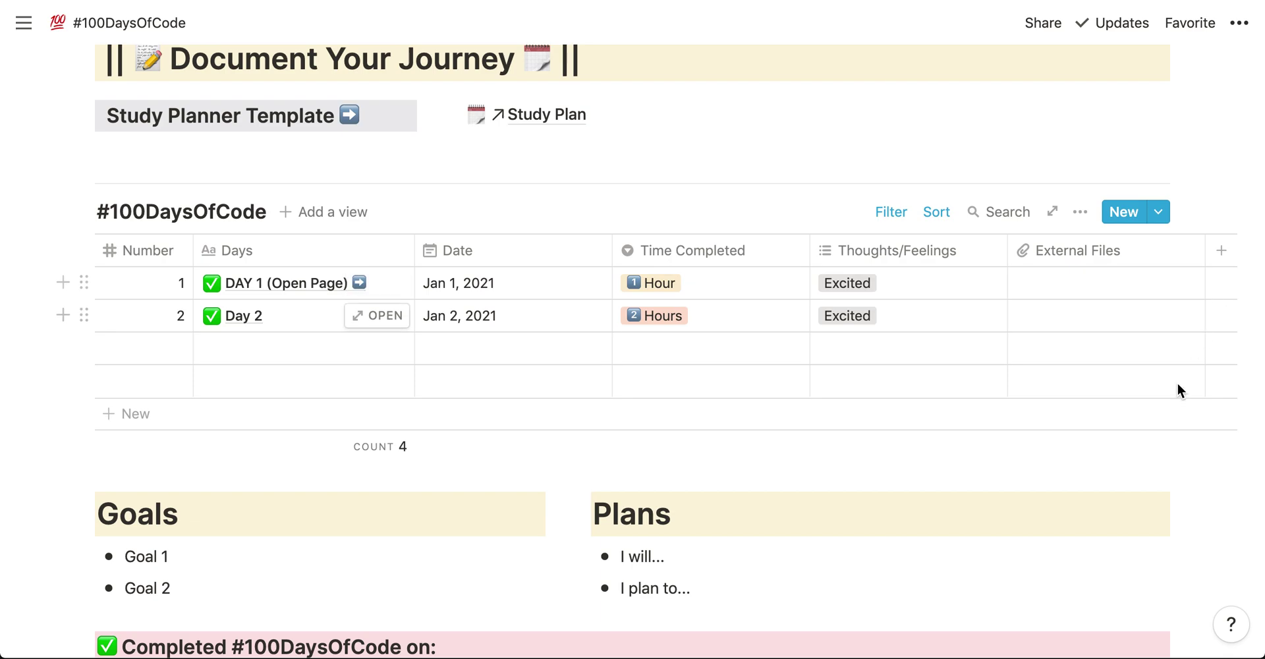
scroll(1158, 426, "down", 1)
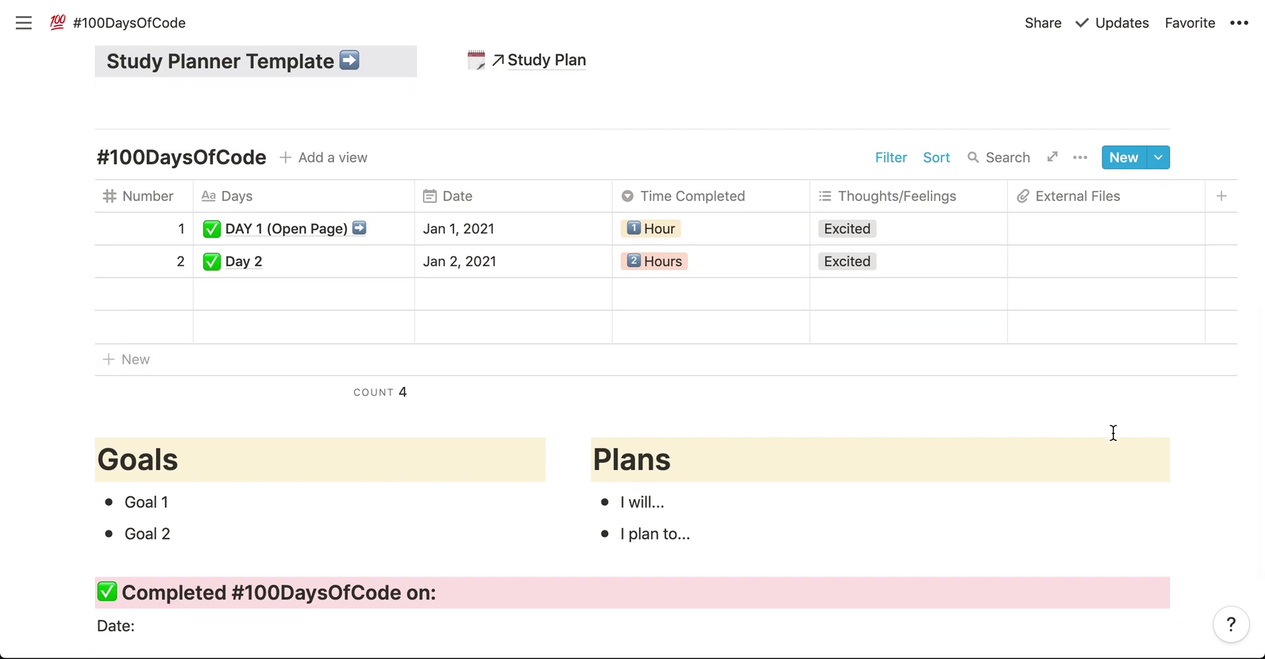
scroll(1067, 475, "down", 3)
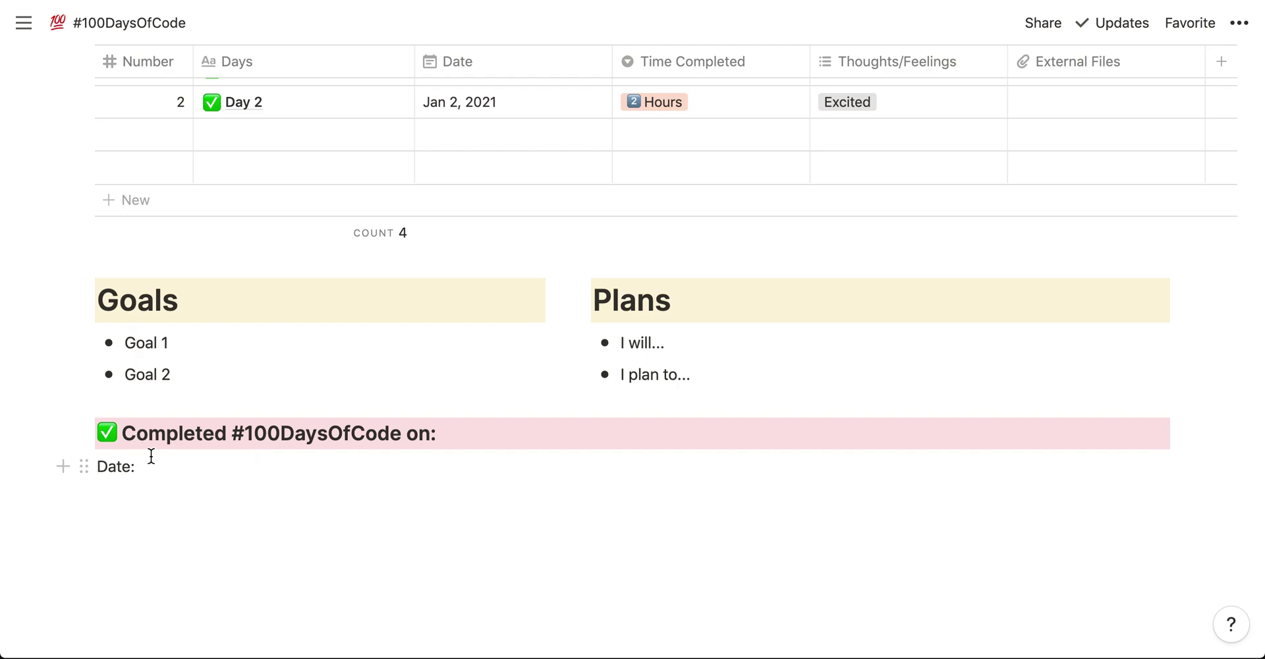
scroll(300, 467, "up", 15)
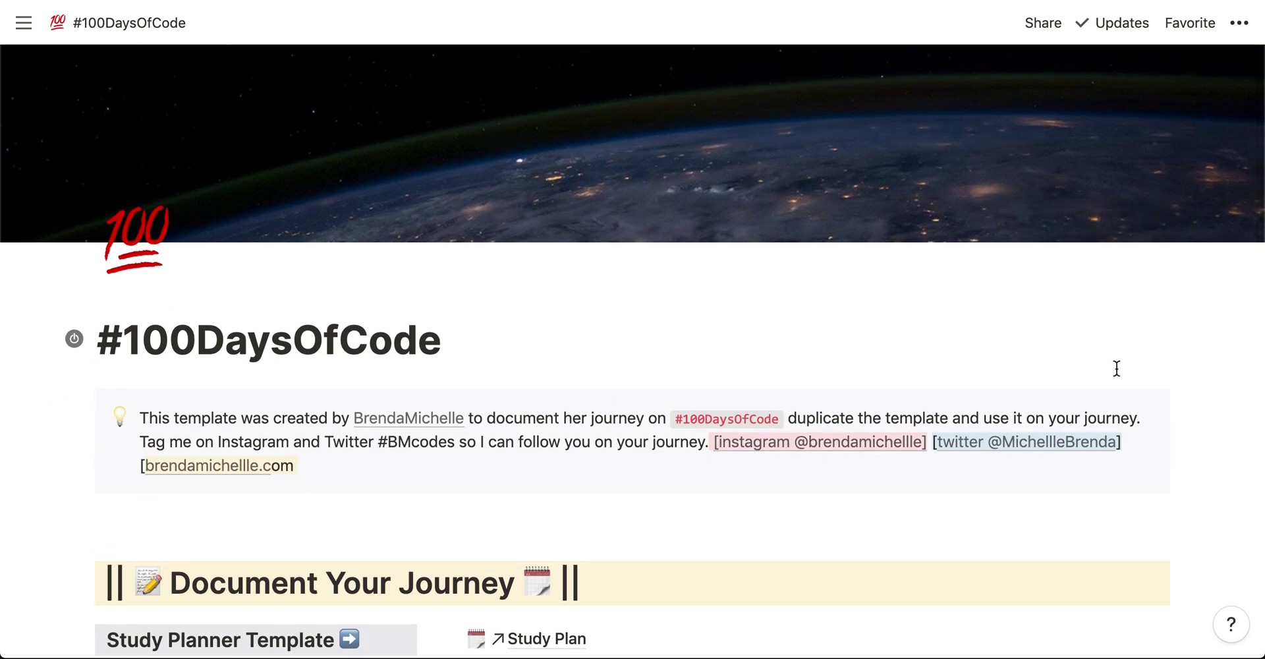
left_click(1239, 22)
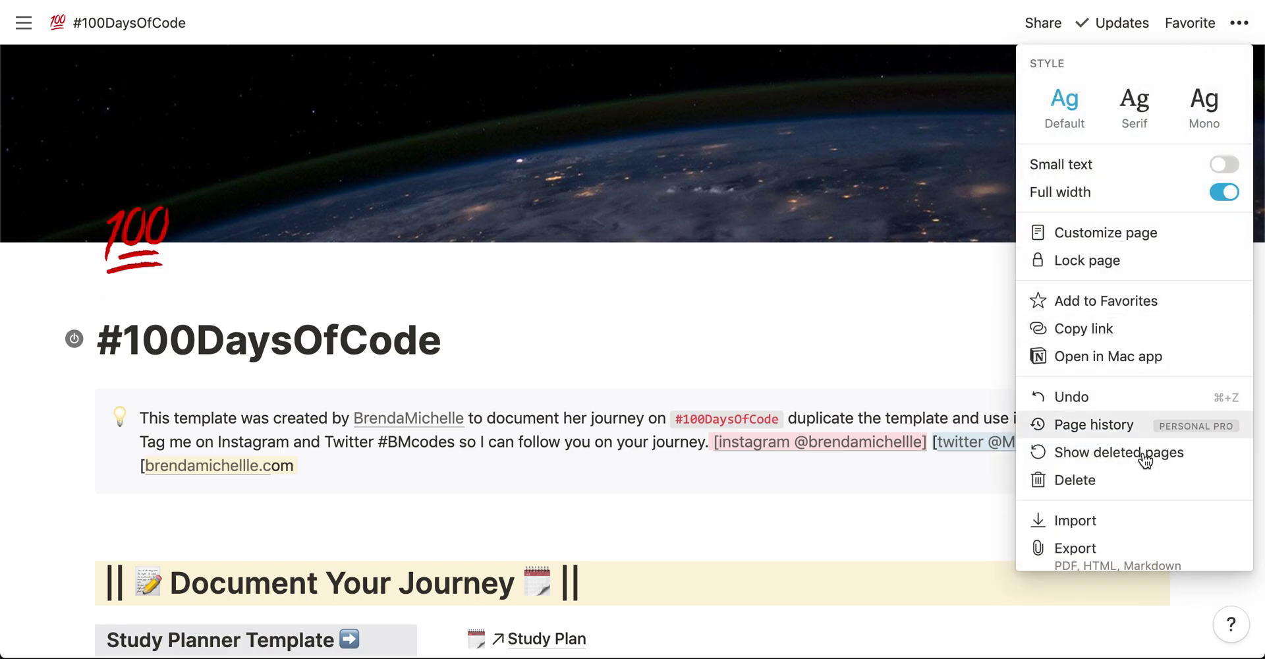
scroll(1147, 491, "down", 3)
scroll(1150, 496, "up", 3)
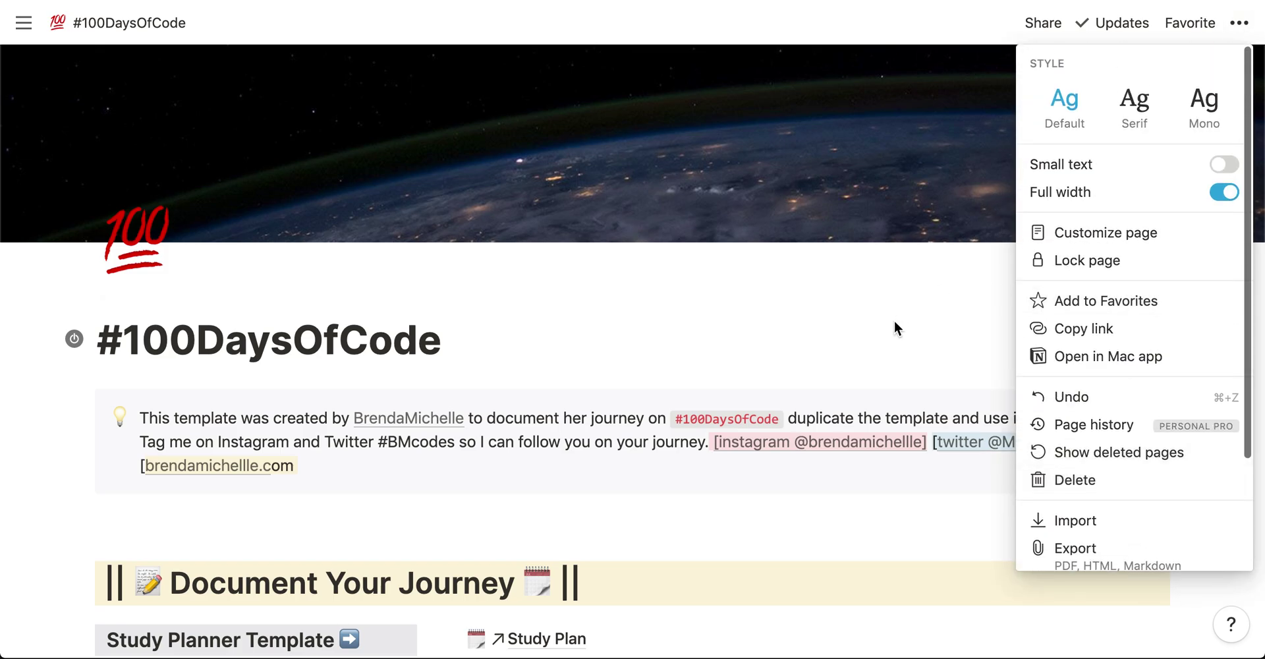
left_click(940, 282)
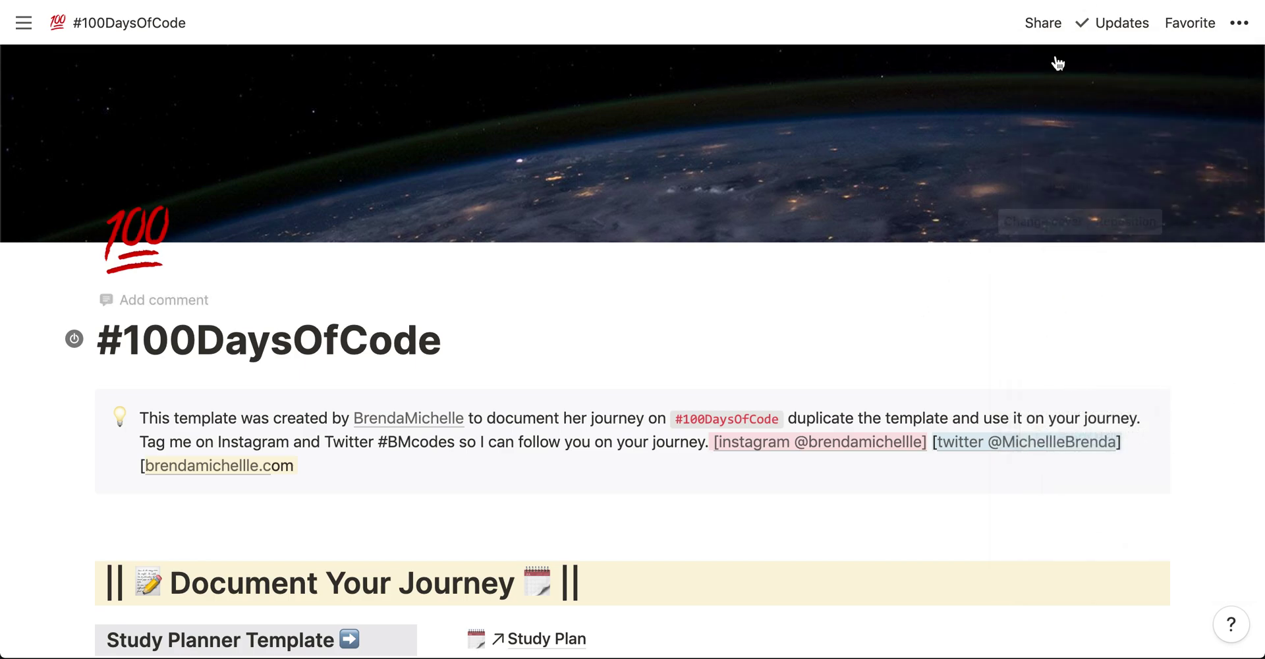
mouse_move(1164, 188)
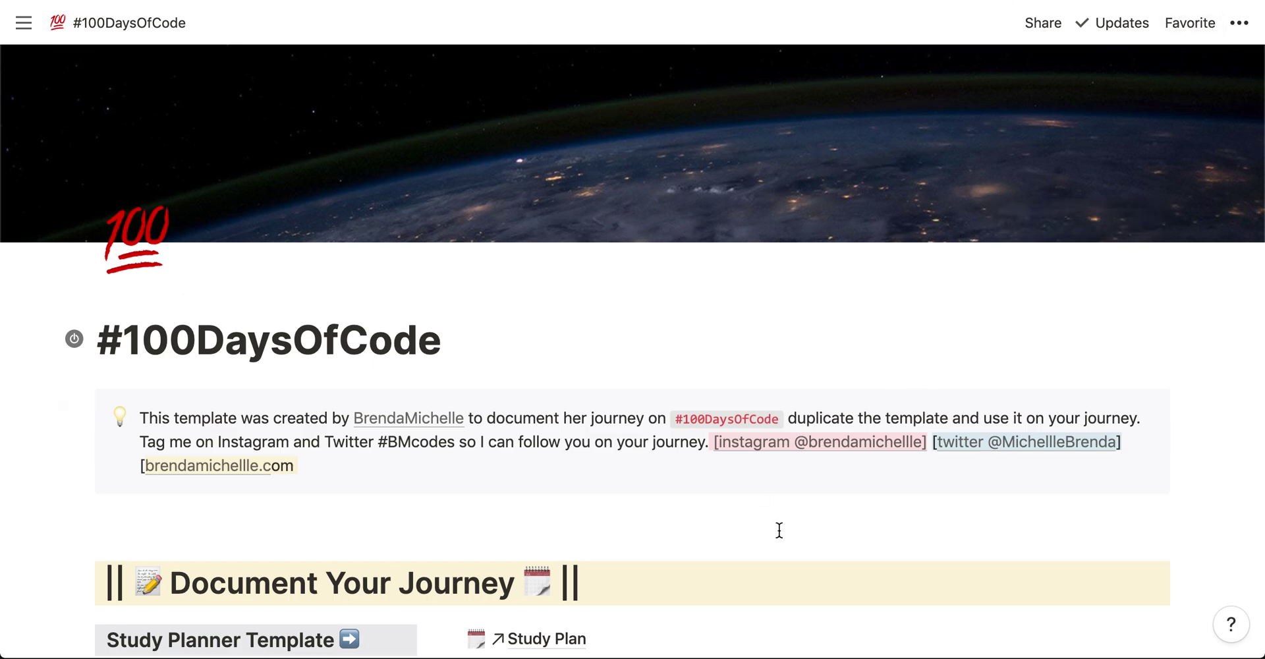
scroll(779, 530, "down", 5)
scroll(777, 535, "up", 5)
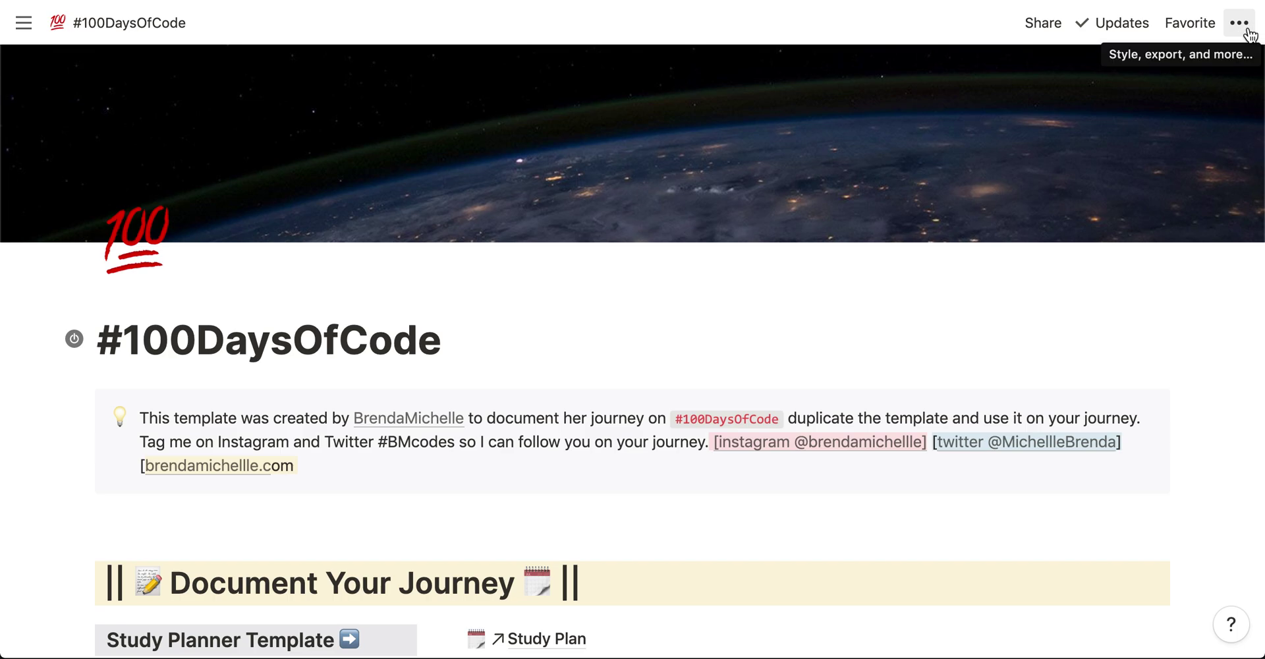
scroll(1111, 446, "down", 2)
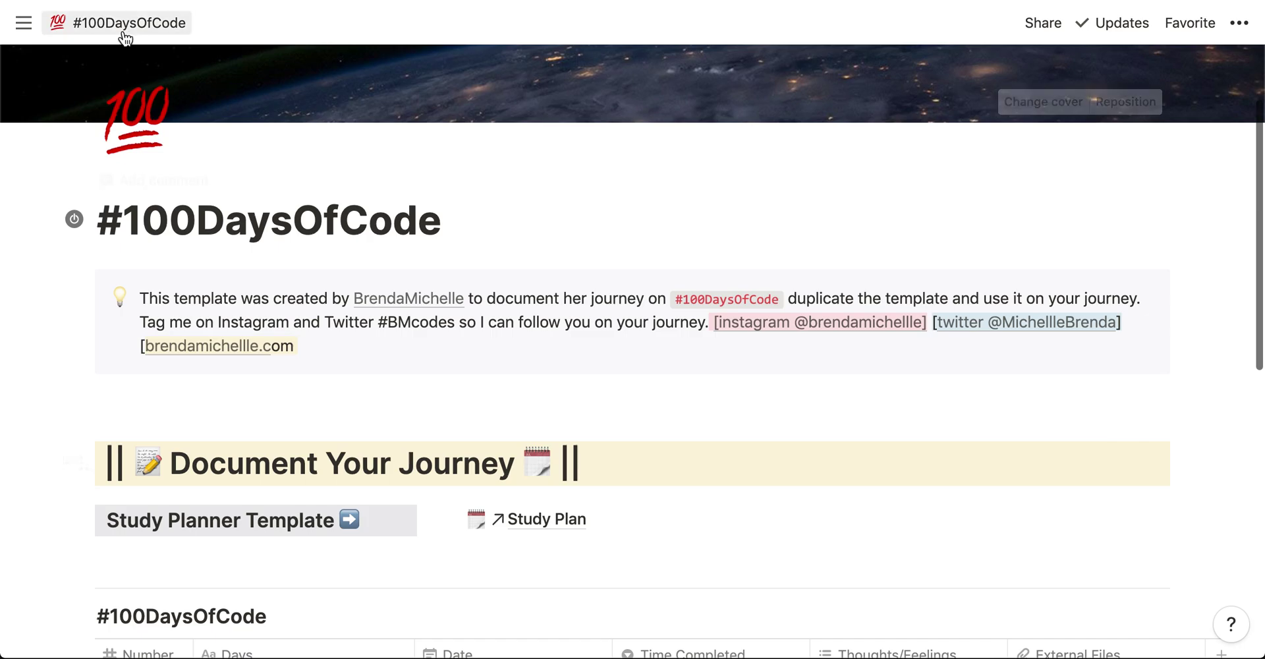
mouse_move(24, 29)
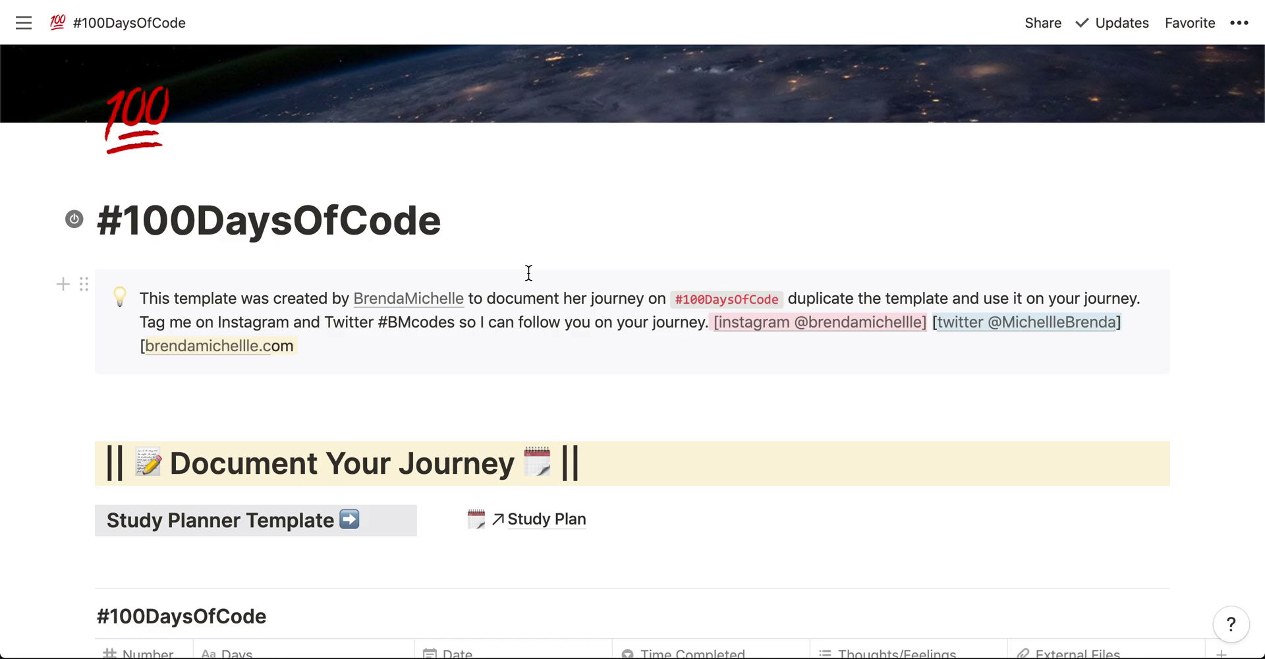
scroll(294, 461, "down", 2)
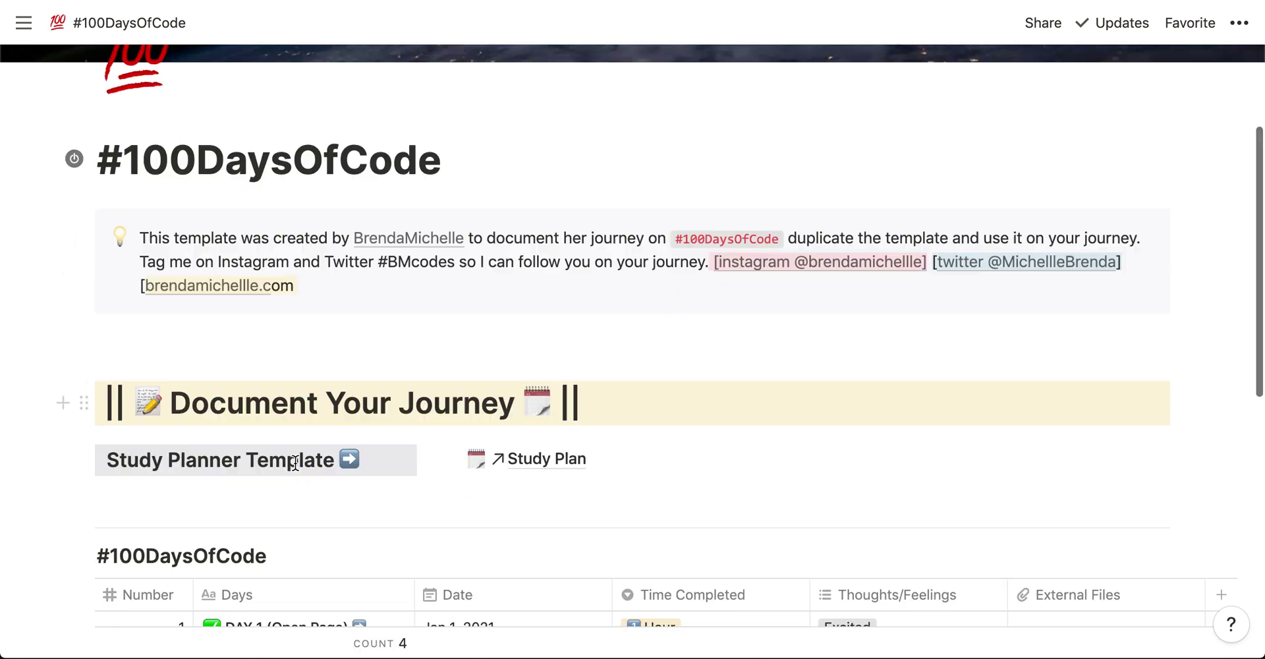
scroll(294, 462, "down", 5)
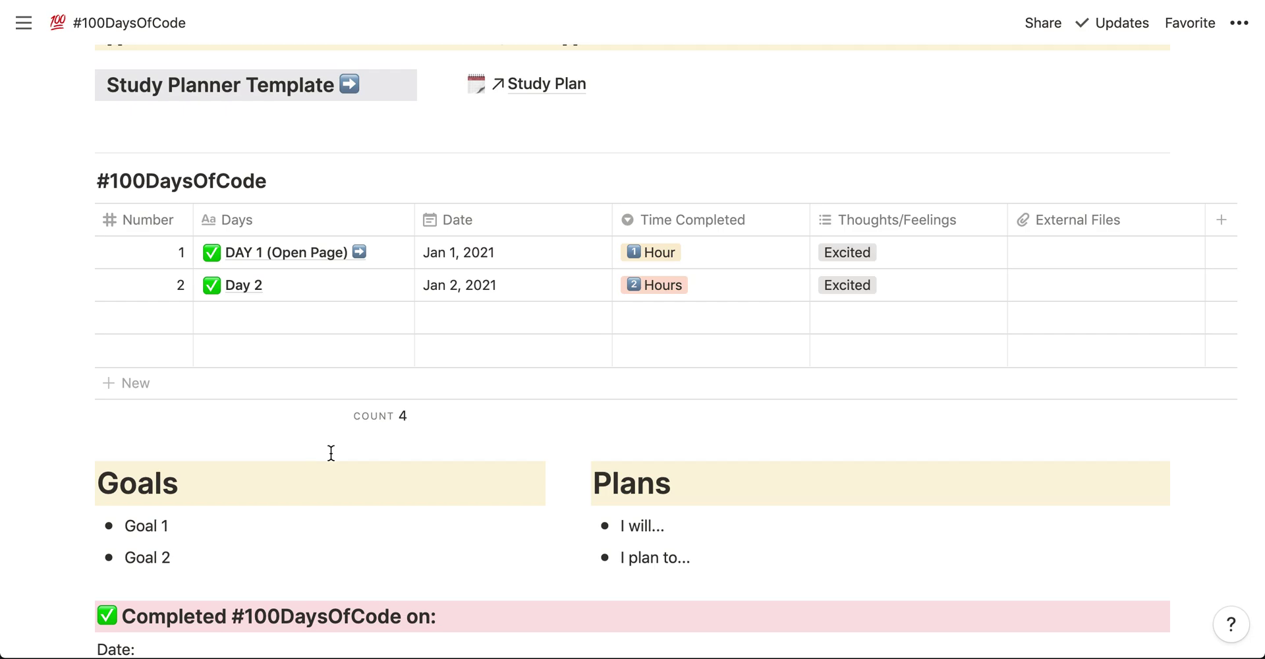
scroll(635, 525, "down", 2)
scroll(636, 526, "up", 10)
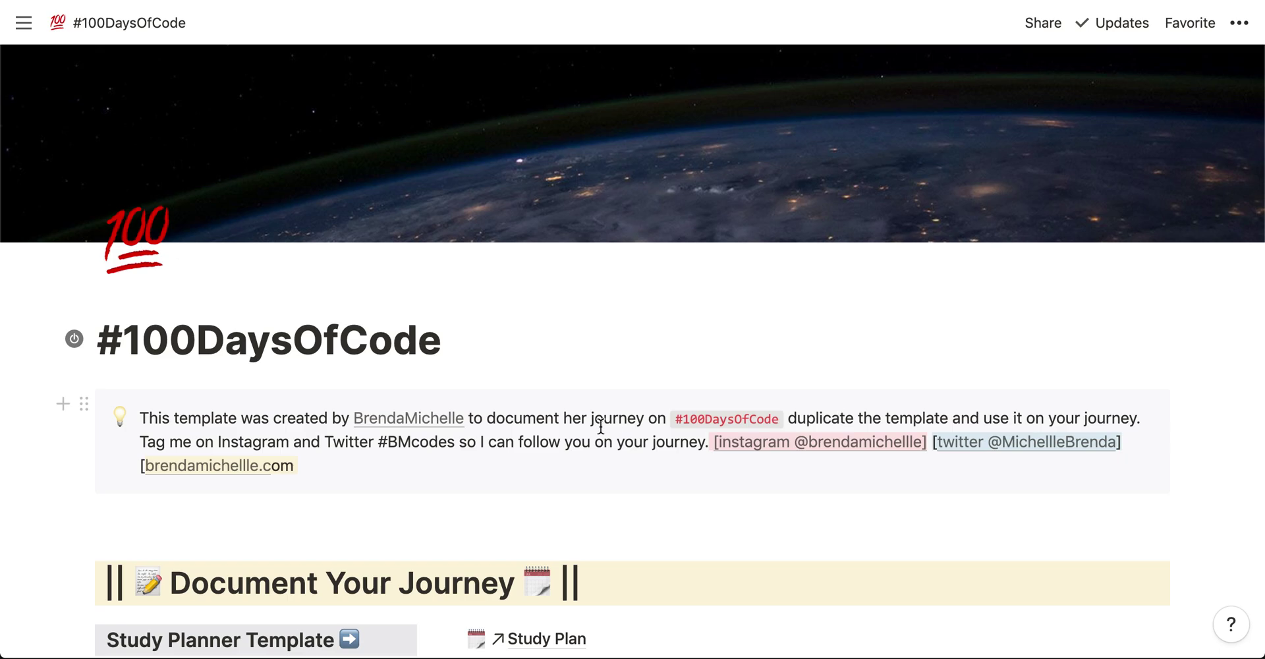
left_click(380, 440)
Format #BMcodes in the intro callout as inline code, then deselect it and scroll down.
left_click_drag(380, 441, 455, 440)
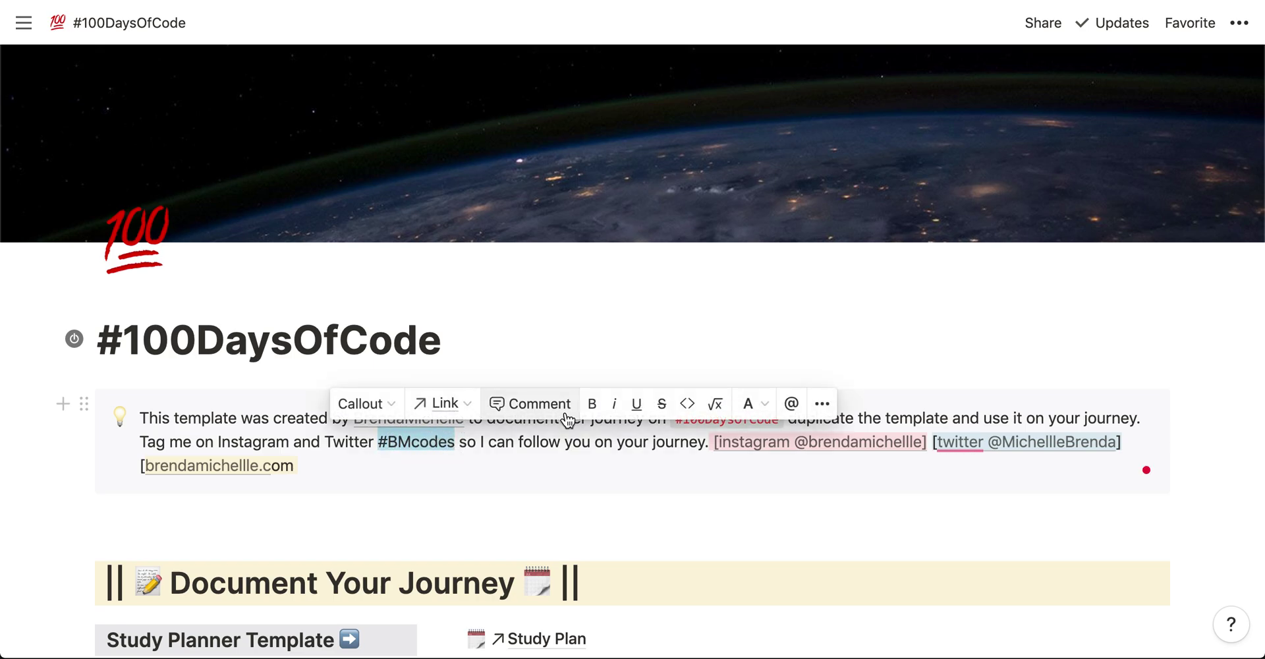
left_click(688, 404)
left_click(522, 447)
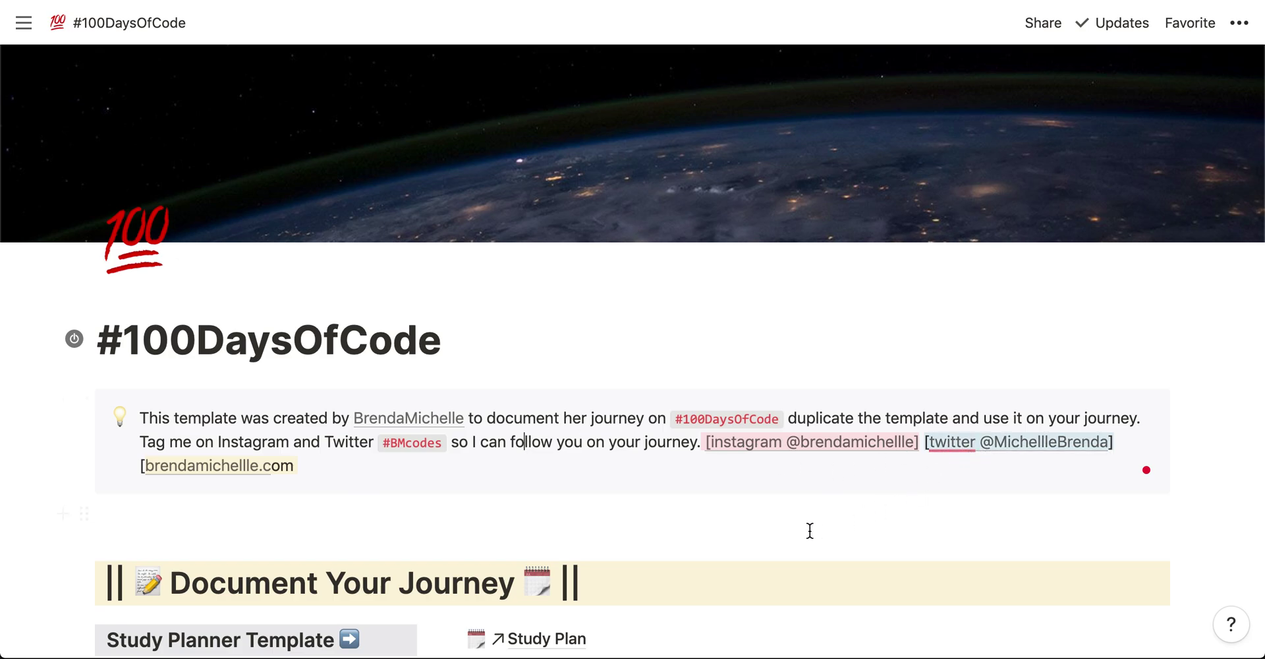
left_click(583, 432)
scroll(633, 472, "down", 3)
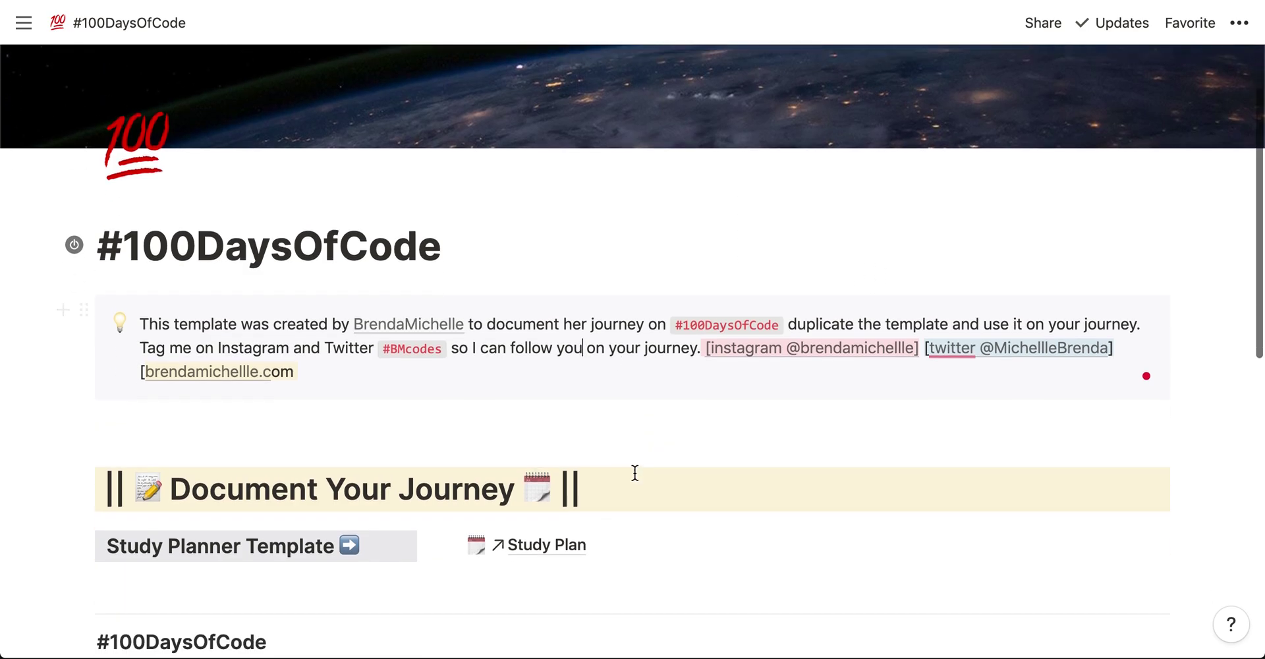
scroll(635, 472, "down", 3)
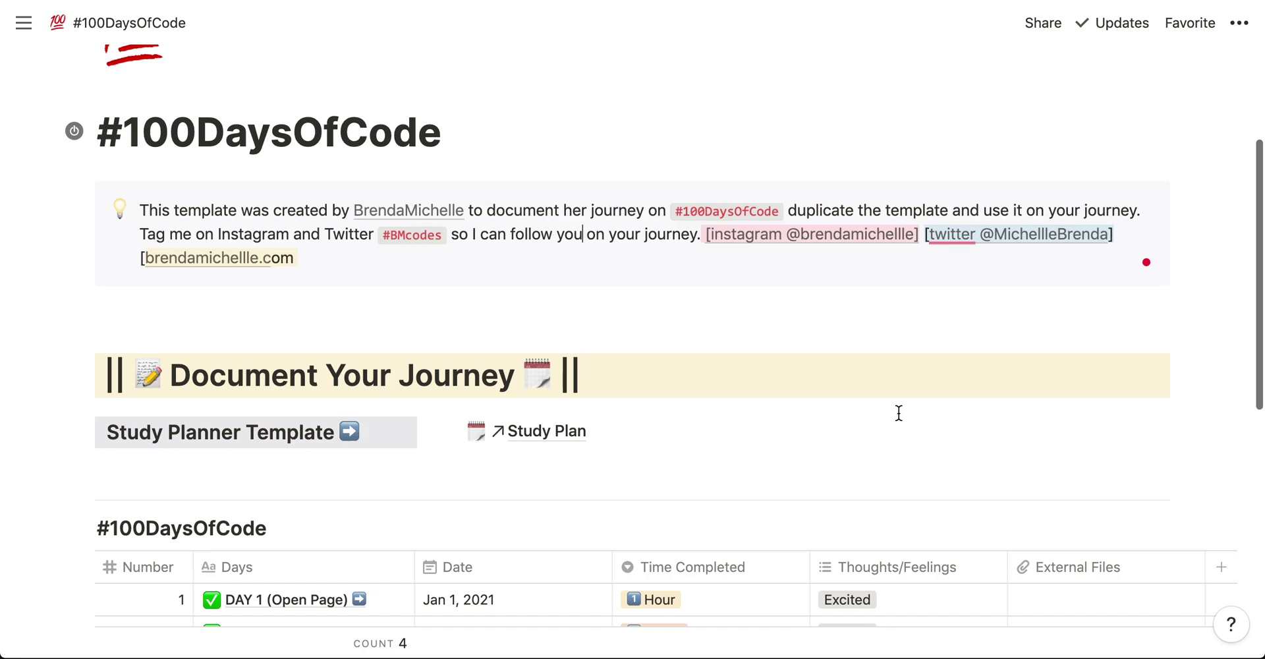